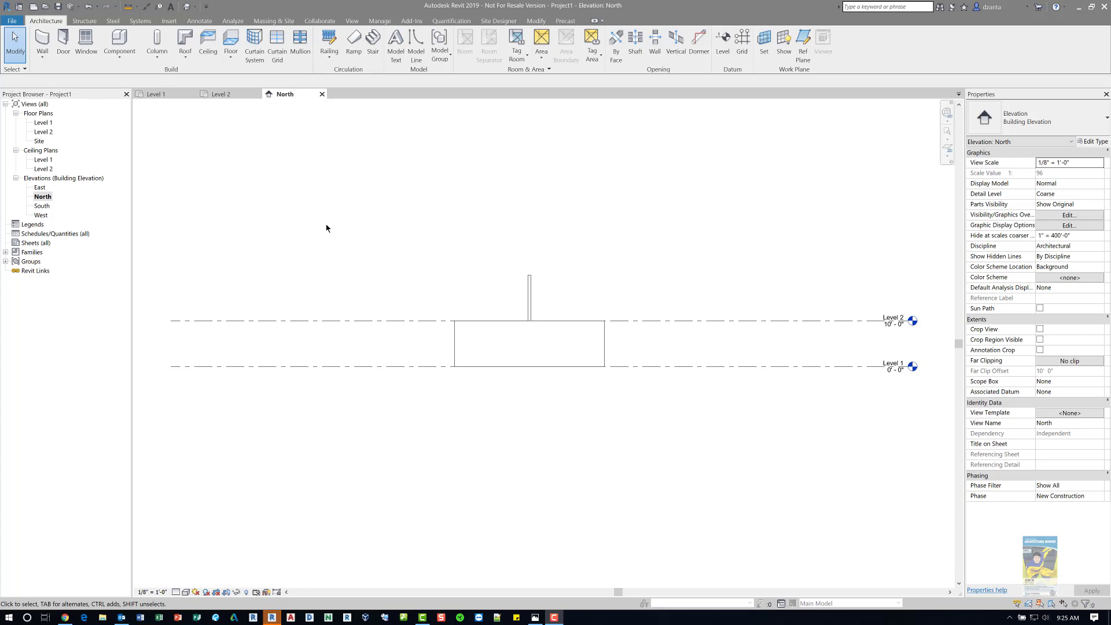
- Switch from Revit to the reference photo image1.jpeg in the Photos viewer
{"action": "key", "text": "alt+Tab"}
{"action": "key", "text": "alt+Tab"}
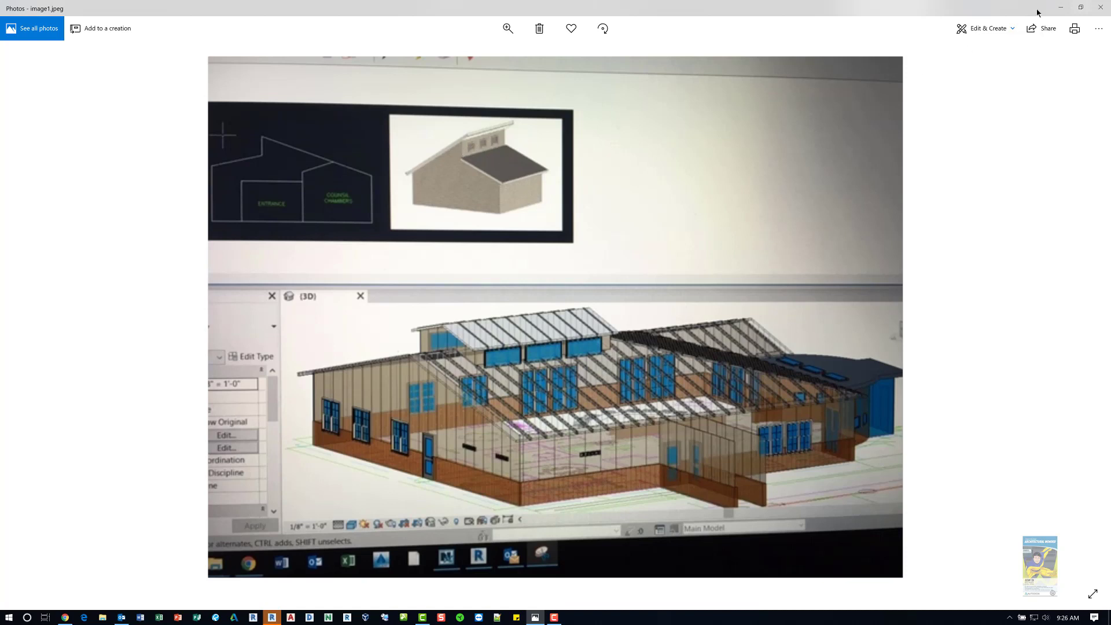
- Minimize the Photos viewer to return to the Revit North elevation
{"action": "left_click", "coordinate": [1061, 9]}
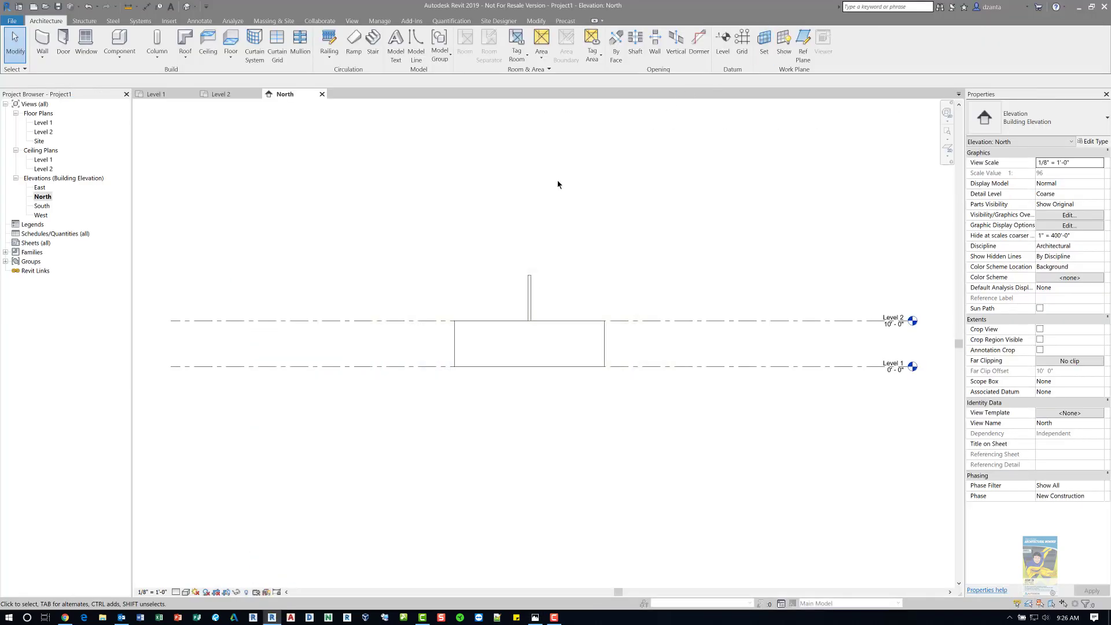
- Look through the Level 1, Level 2 and default 3D views of the walls
{"action": "left_click", "coordinate": [158, 95]}
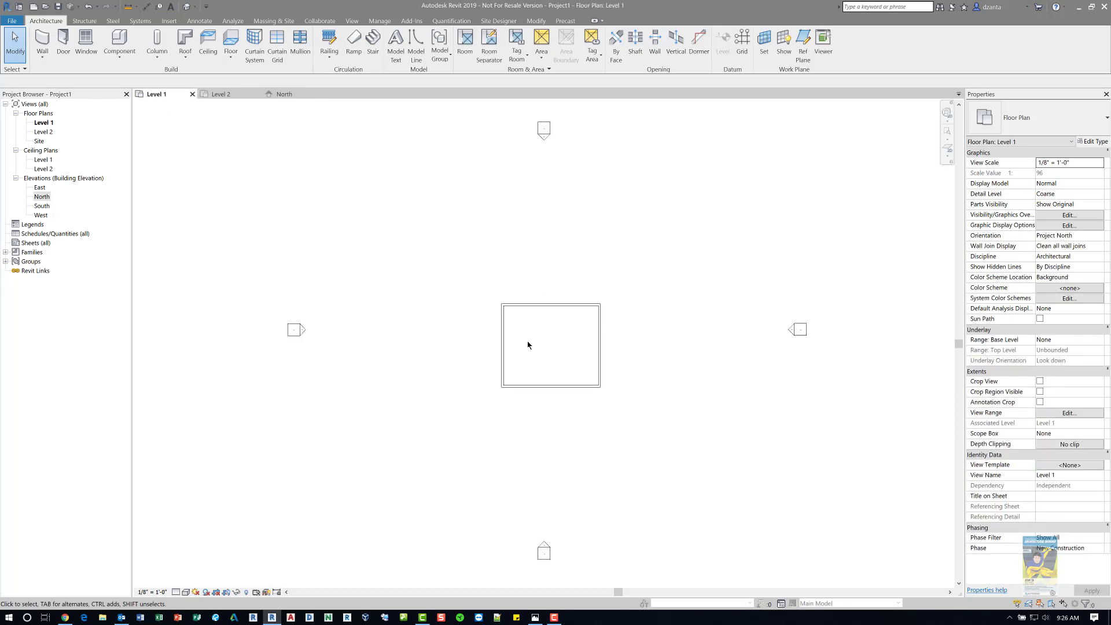
{"action": "left_click", "coordinate": [229, 96]}
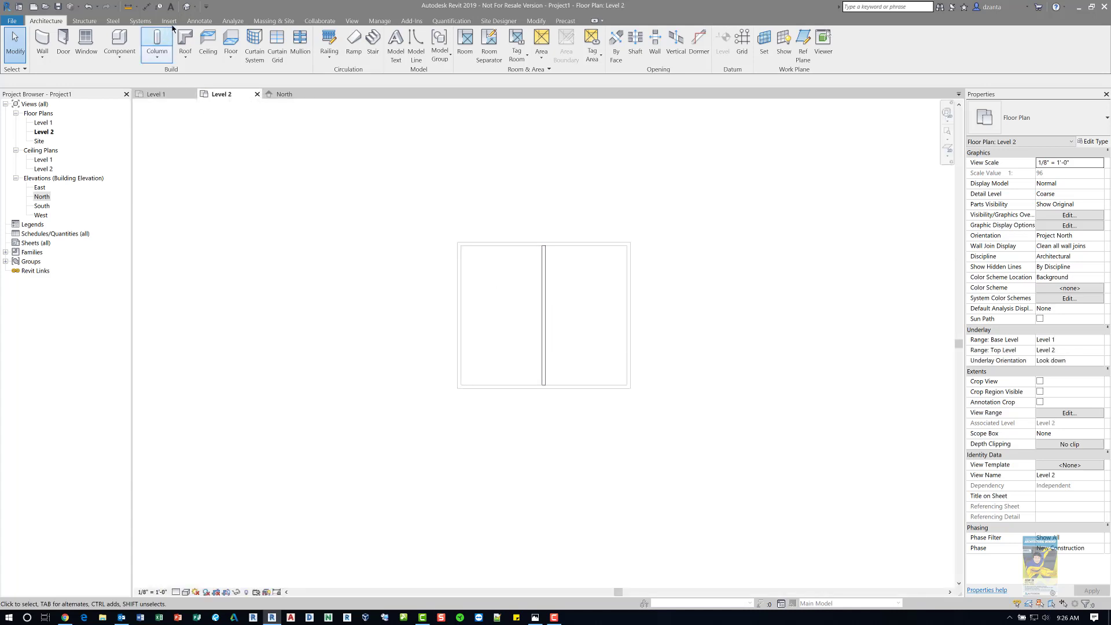
{"action": "left_click", "coordinate": [186, 6]}
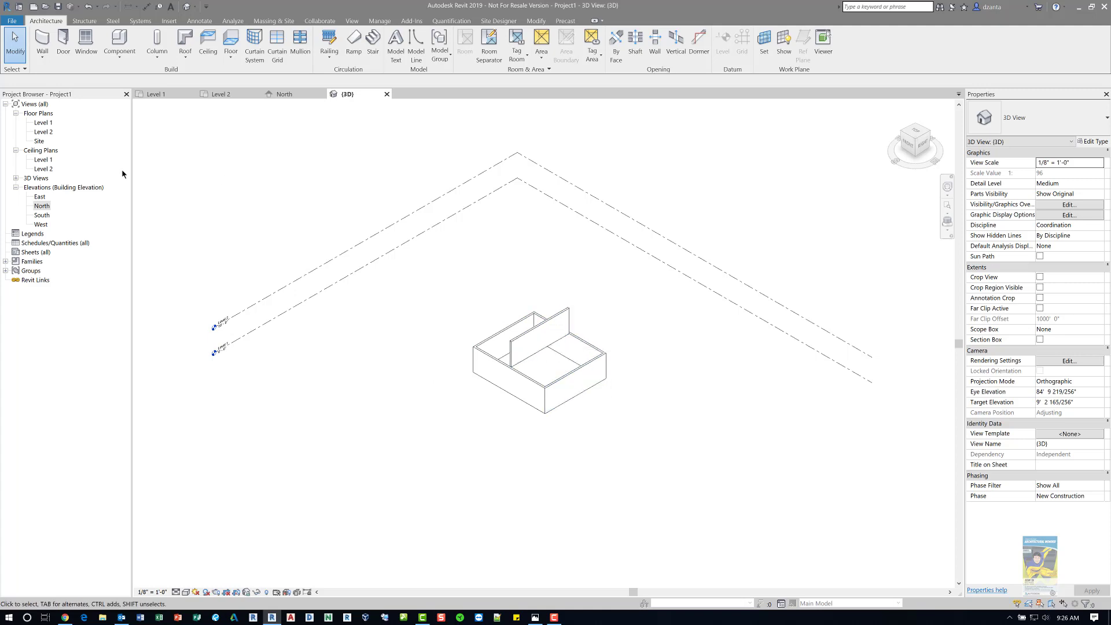
- Open the Level 2 floor plan and centre the building in the view
{"action": "left_click", "coordinate": [49, 133]}
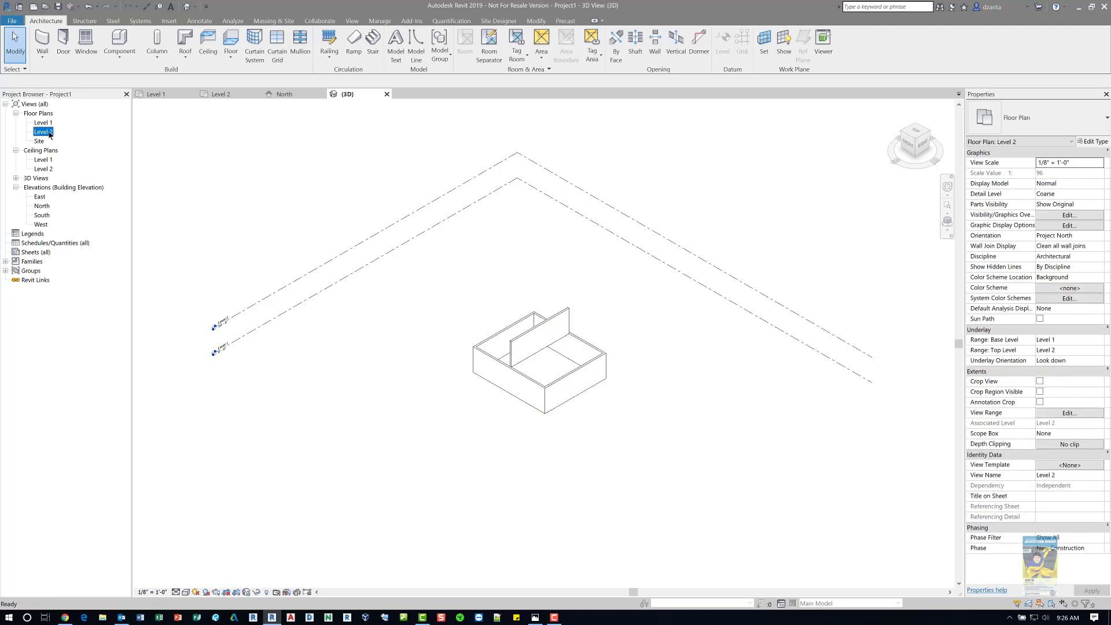
{"action": "left_click", "coordinate": [50, 133]}
{"action": "key", "text": "Escape"}
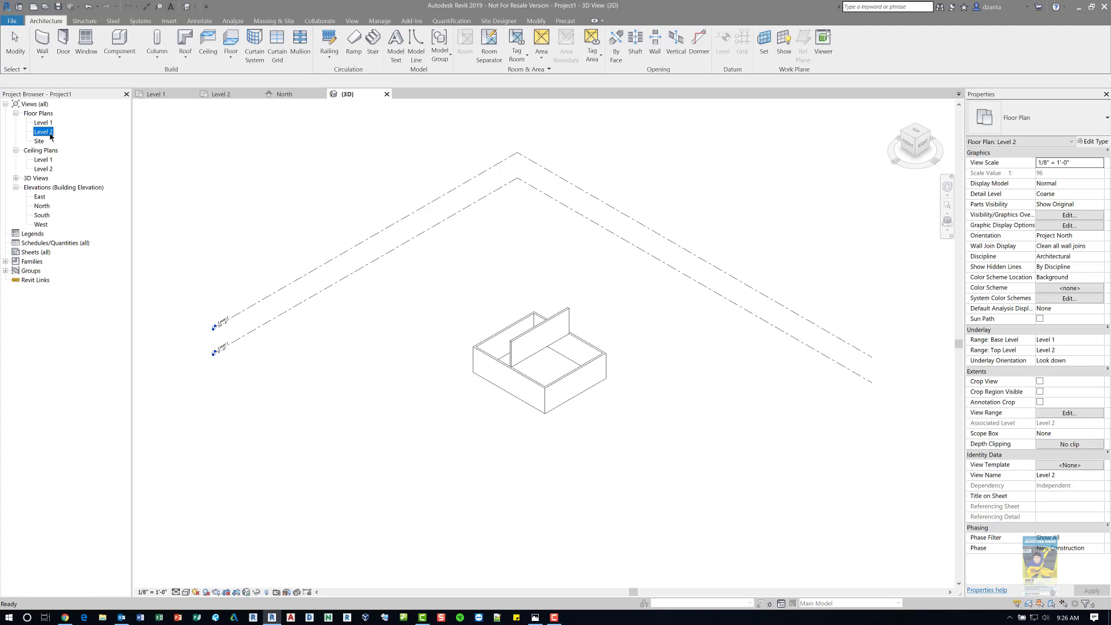
{"action": "key", "text": "Return"}
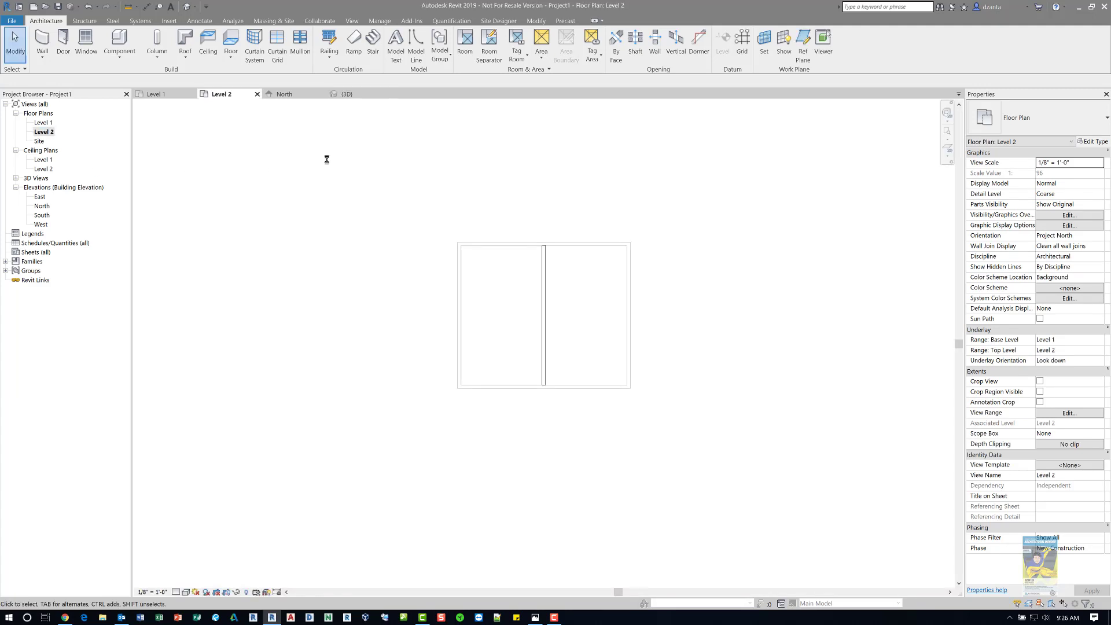
{"action": "scroll", "coordinate": [640, 170], "scroll_direction": "up", "scroll_amount": 3}
{"action": "middle_click_drag", "start_coordinate": [550, 202], "coordinate": [581, 206]}
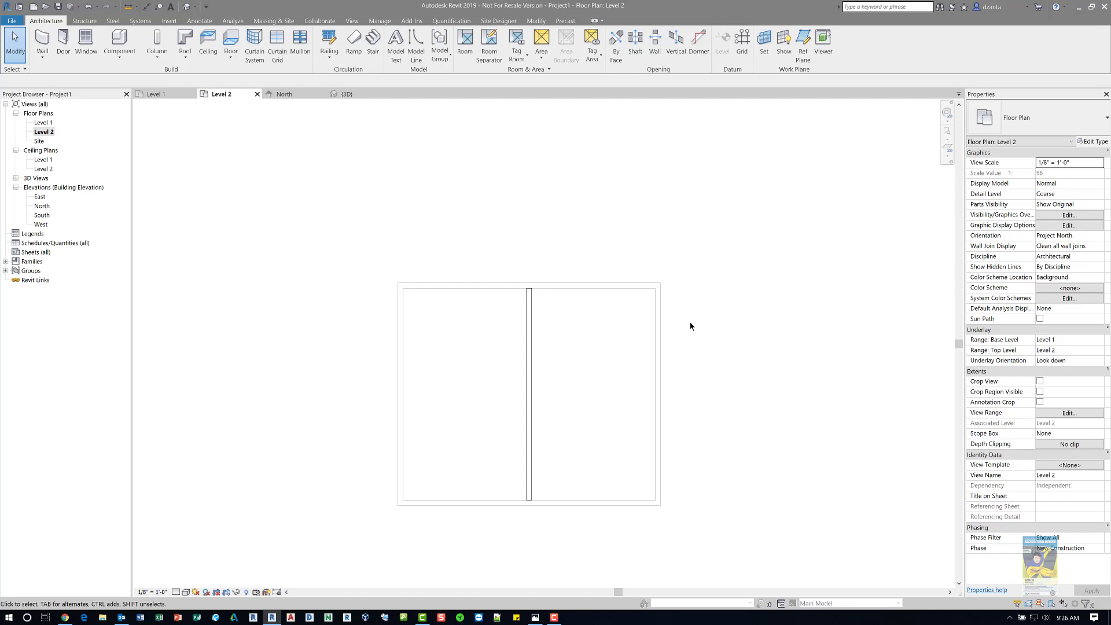
{"action": "middle_click_drag", "start_coordinate": [689, 326], "coordinate": [688, 254]}
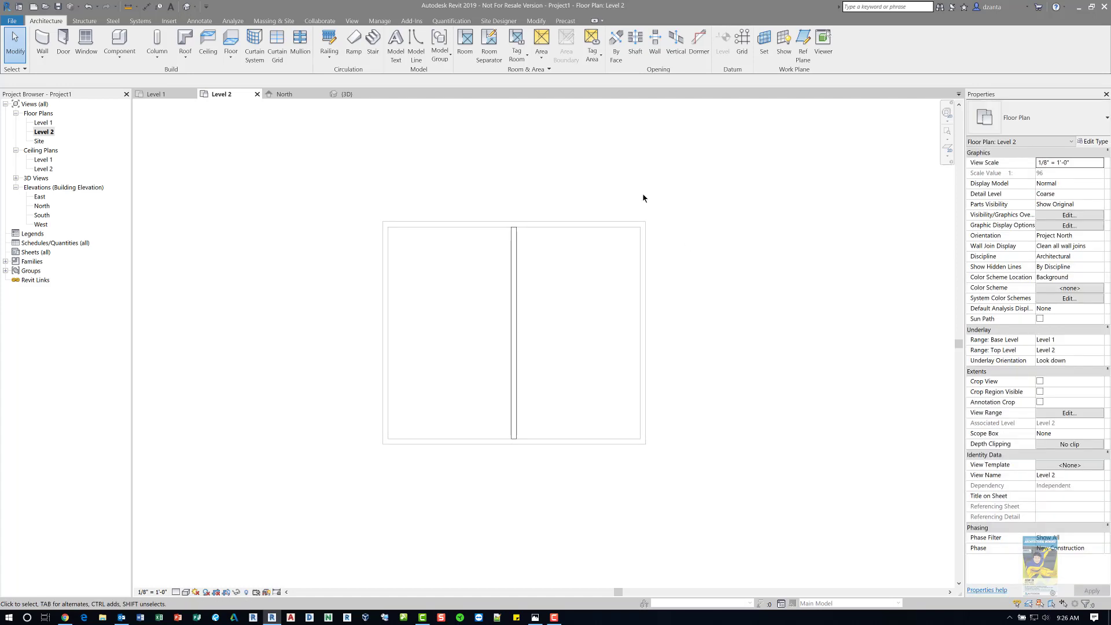
{"action": "middle_click_drag", "start_coordinate": [573, 161], "coordinate": [557, 178]}
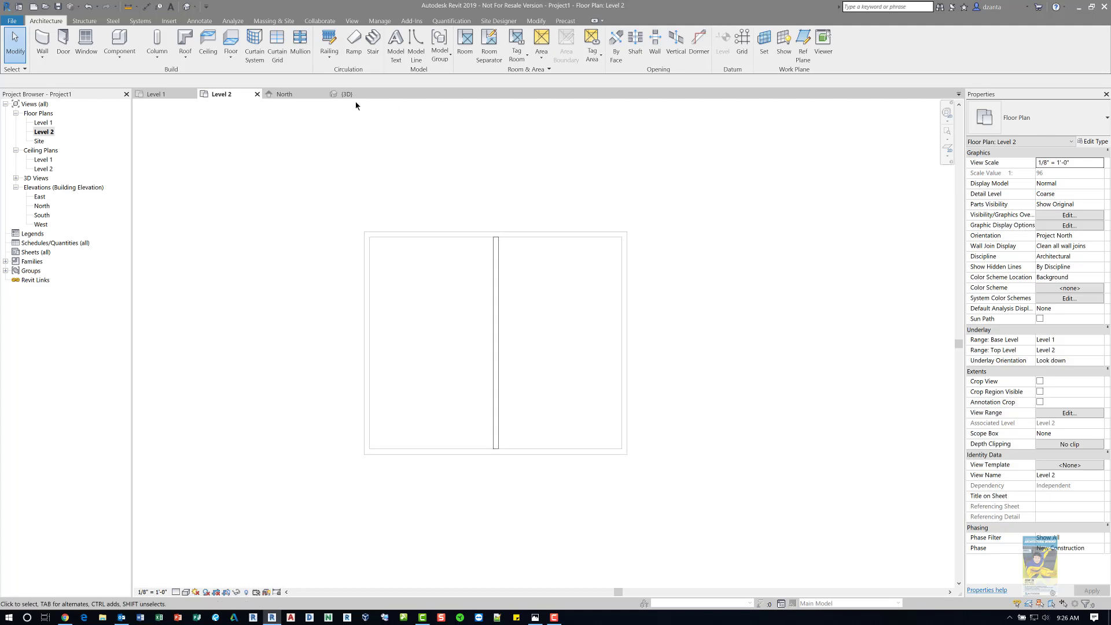
- Start a Roof by Footprint on Level 2 with a 2' overhang
{"action": "left_click", "coordinate": [231, 58]}
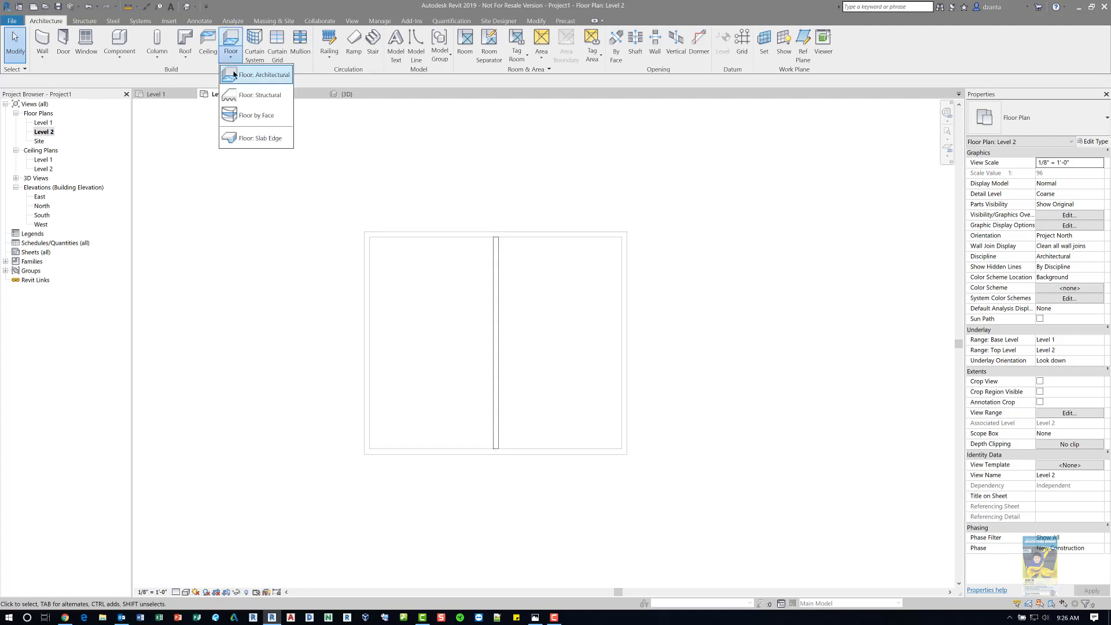
{"action": "left_click", "coordinate": [185, 58]}
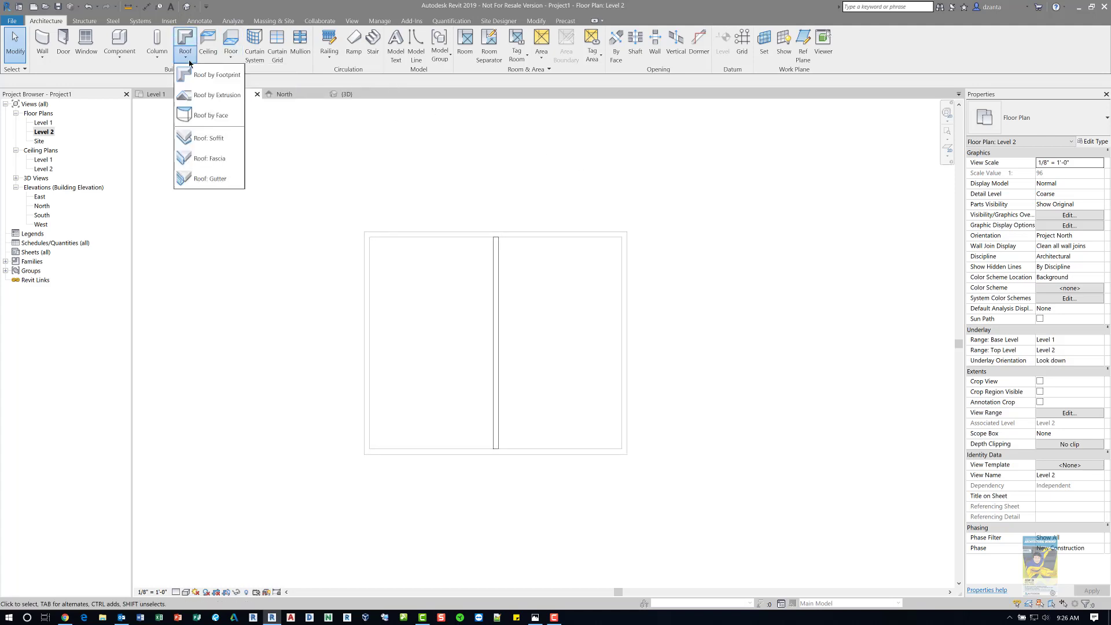
{"action": "left_click", "coordinate": [199, 73]}
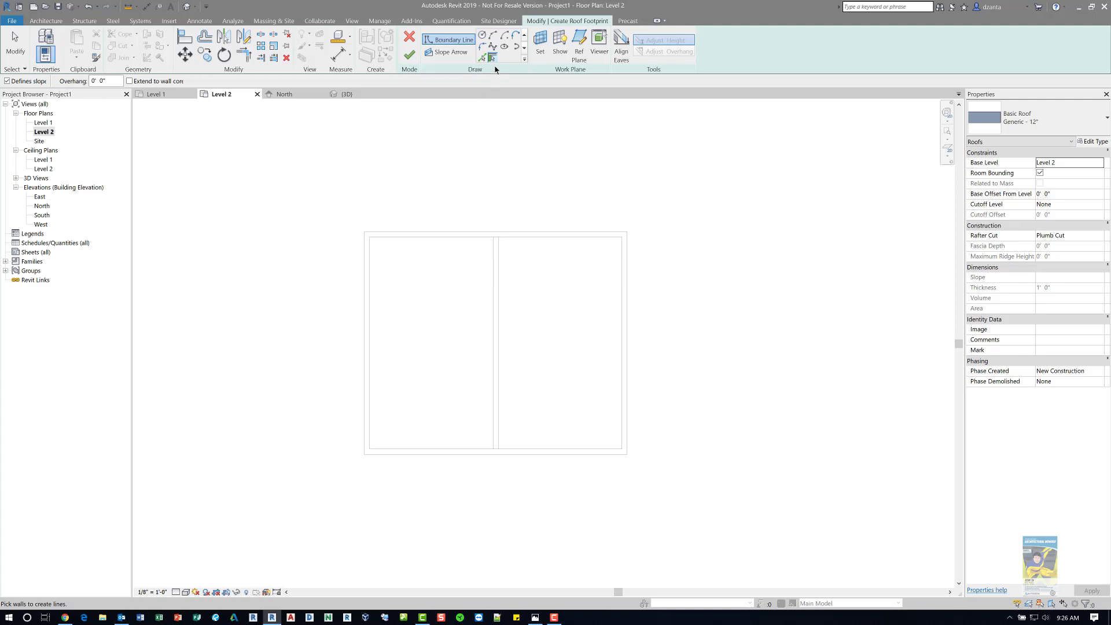
{"action": "left_click_drag", "start_coordinate": [114, 83], "coordinate": [90, 81]}
{"action": "type", "text": "2"}
- Pick the left wall as a sloped edge, and the top and bottom walls as non-sloping edges
{"action": "left_click", "coordinate": [362, 286]}
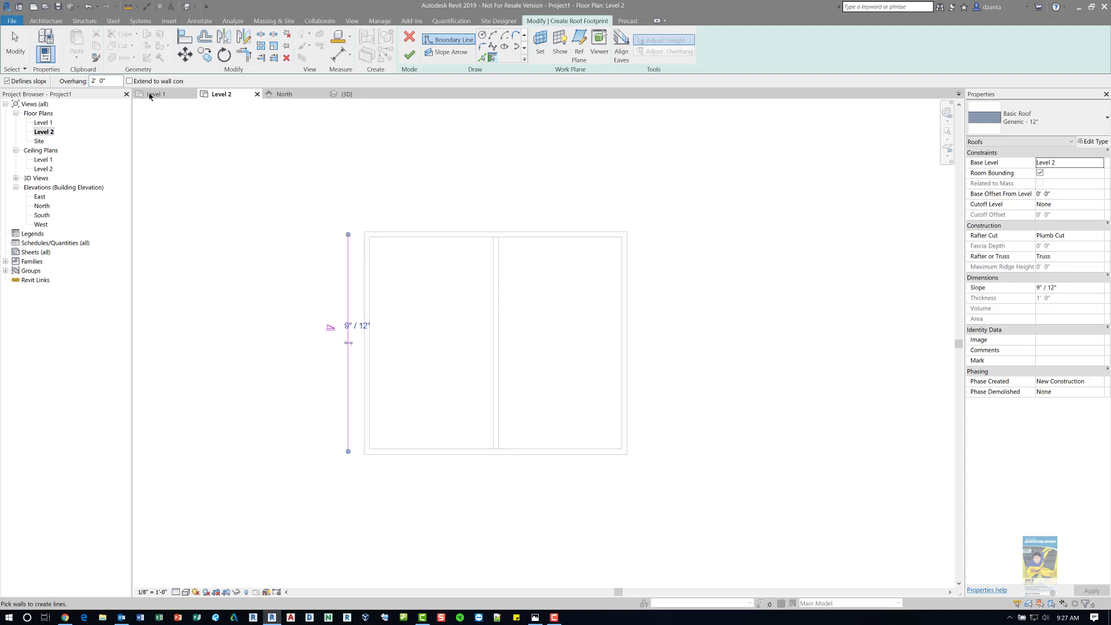
{"action": "left_click", "coordinate": [39, 82]}
{"action": "left_click", "coordinate": [393, 235]}
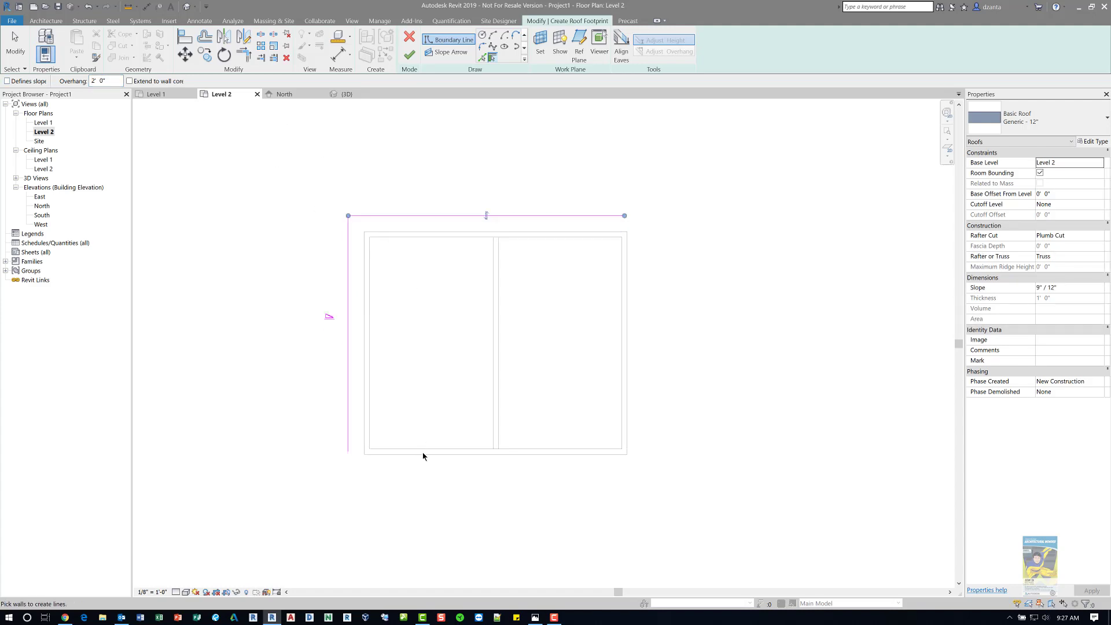
{"action": "left_click", "coordinate": [422, 452]}
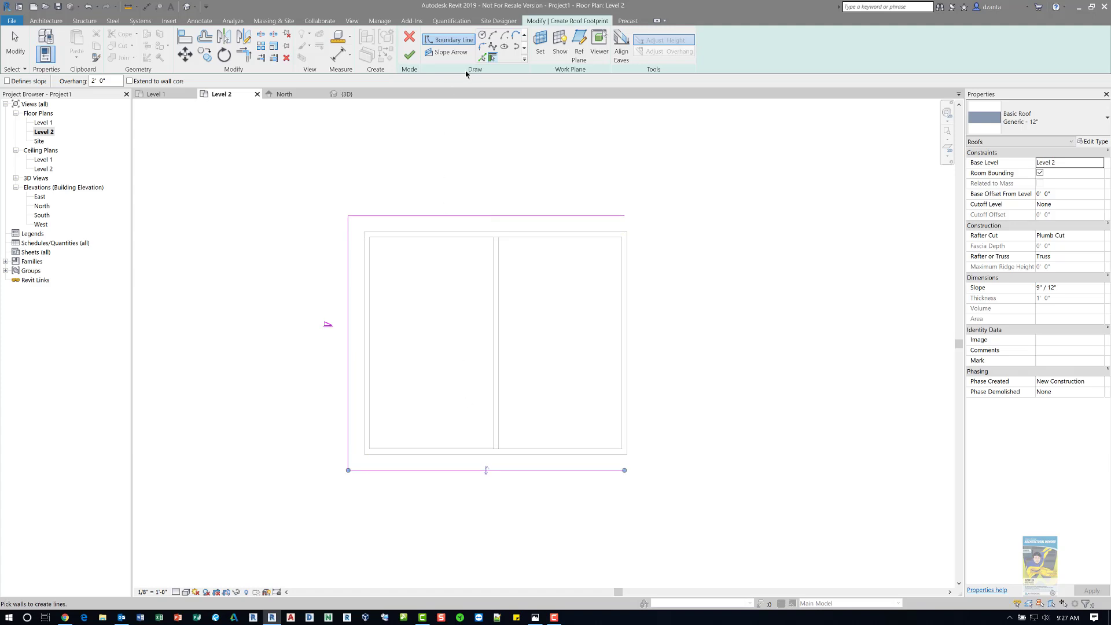
- Draw a vertical dividing line from the top roof edge to the bottom edge
{"action": "left_click", "coordinate": [482, 57]}
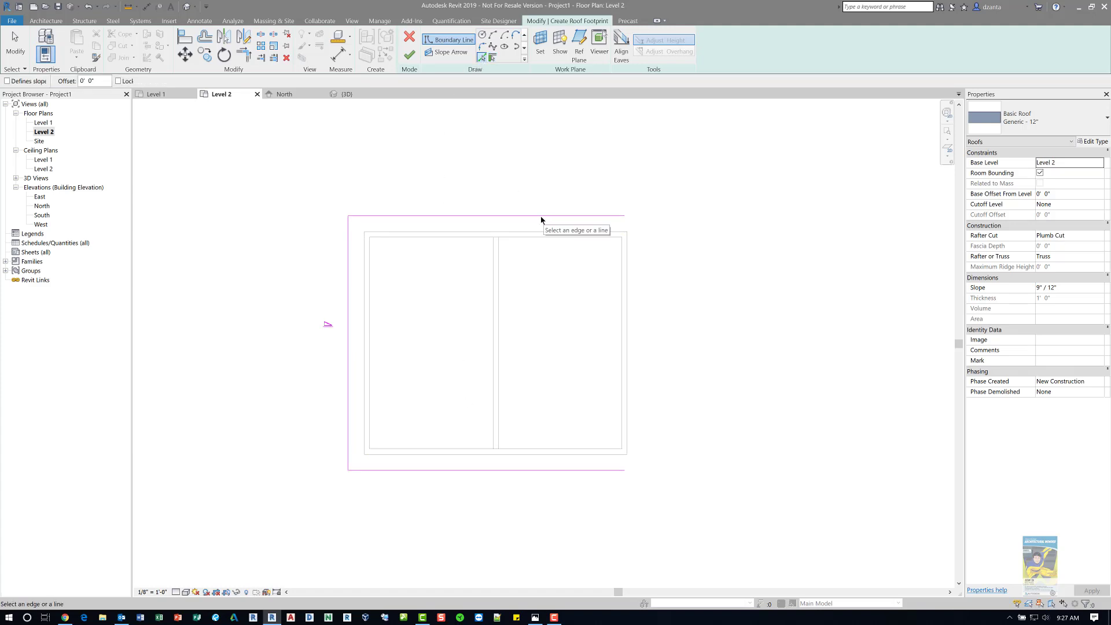
{"action": "left_click", "coordinate": [524, 36]}
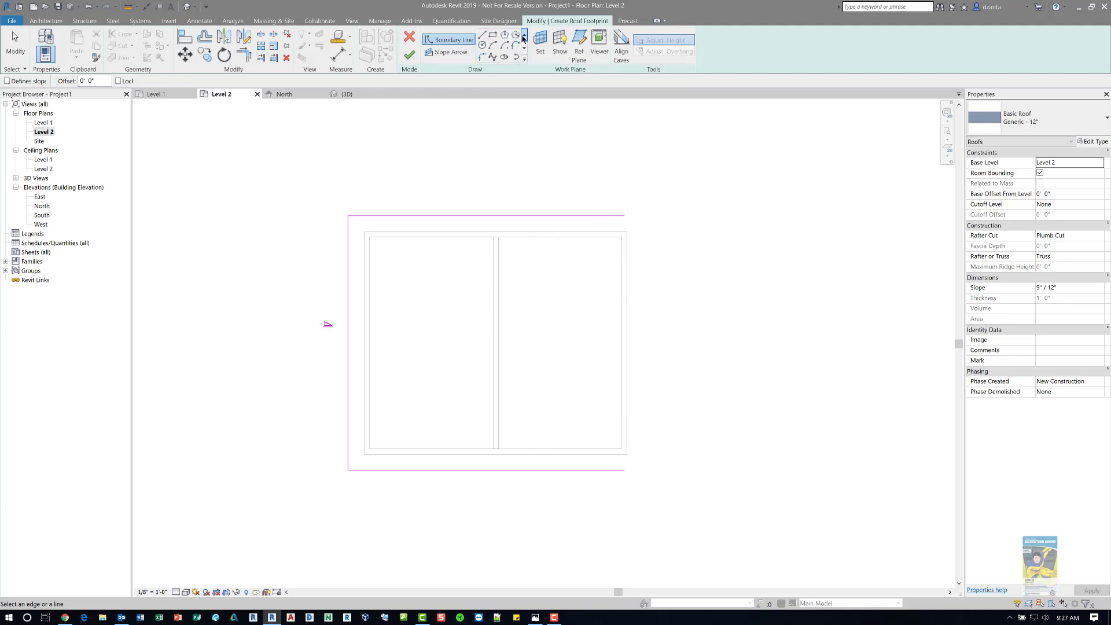
{"action": "left_click", "coordinate": [482, 34]}
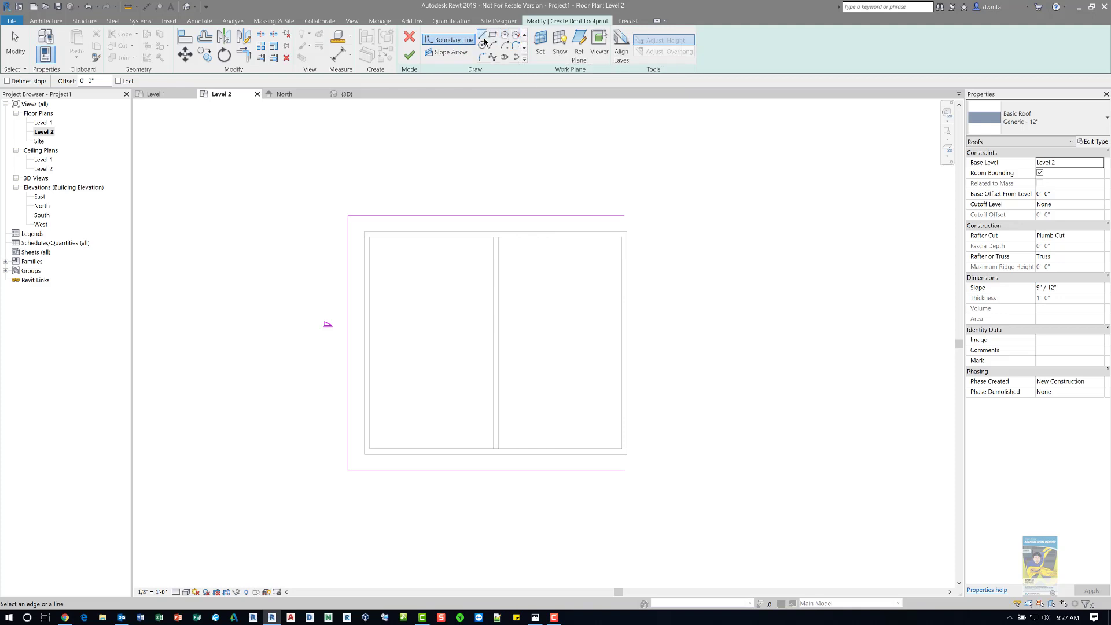
{"action": "left_click", "coordinate": [519, 215]}
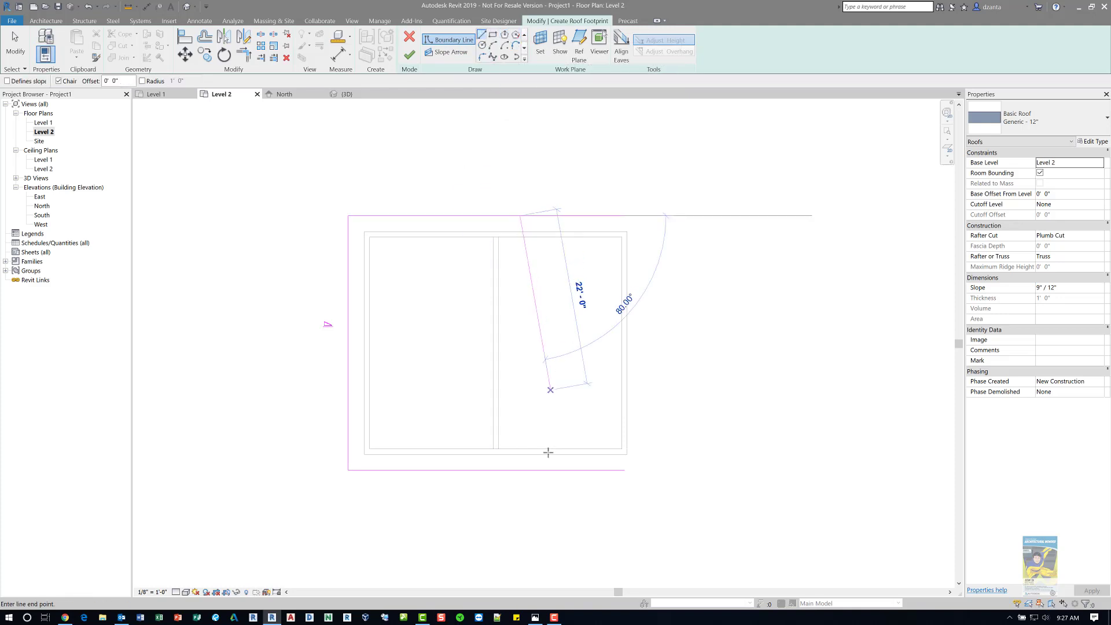
{"action": "left_click", "coordinate": [519, 470]}
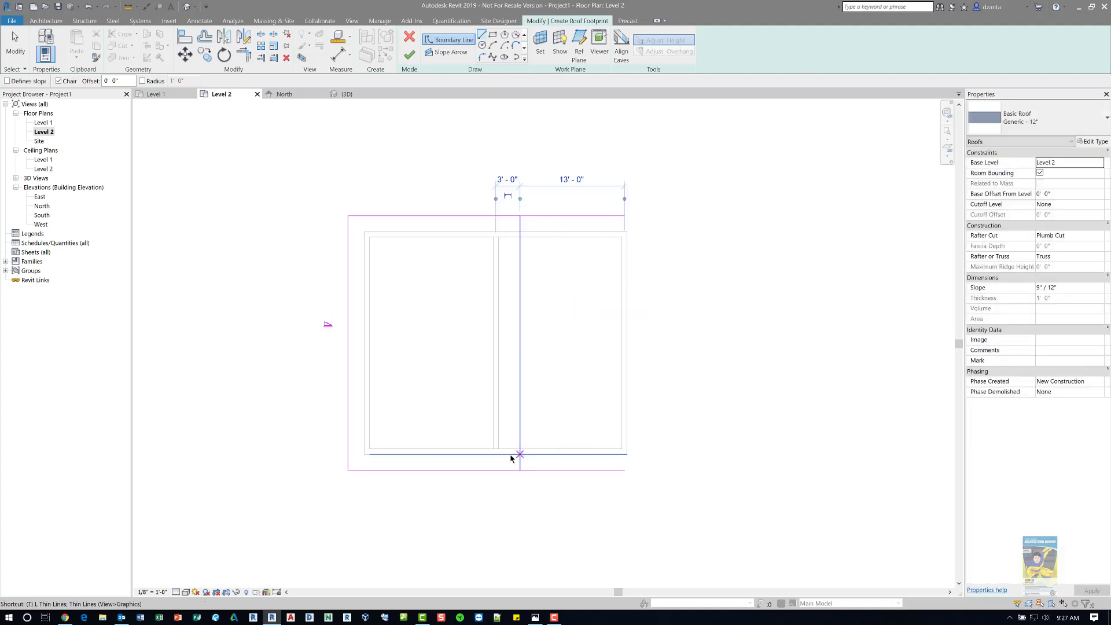
- Trim the top and bottom boundary lines to corners at the dividing line
{"action": "key", "text": "Escape"}
{"action": "key", "text": "Escape"}
{"action": "left_click", "coordinate": [518, 412]}
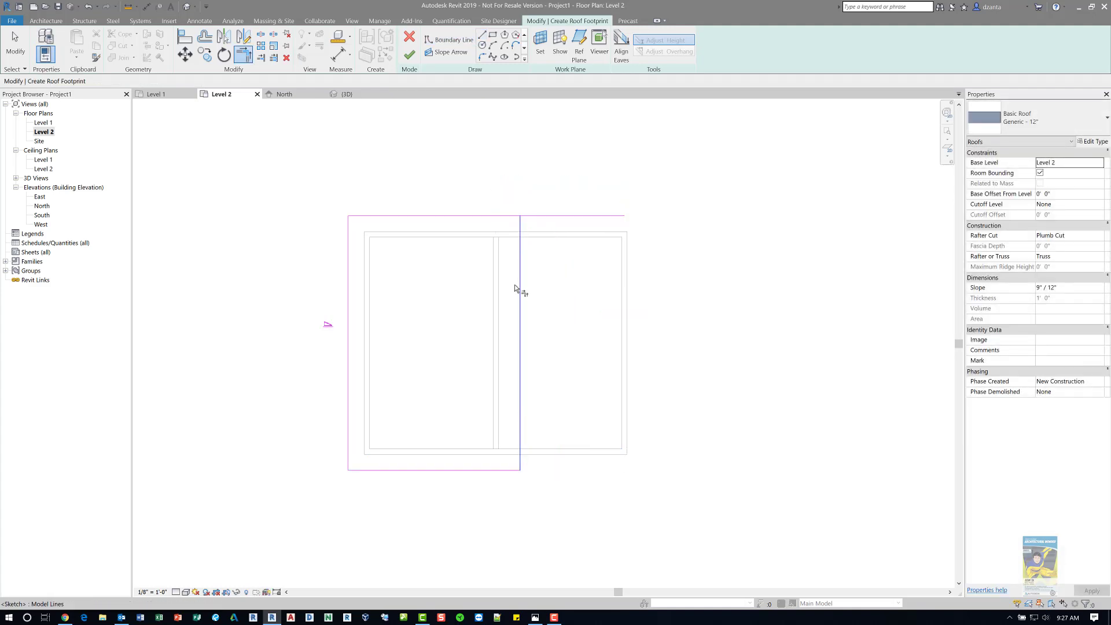
{"action": "left_click", "coordinate": [516, 272]}
{"action": "left_click", "coordinate": [500, 215]}
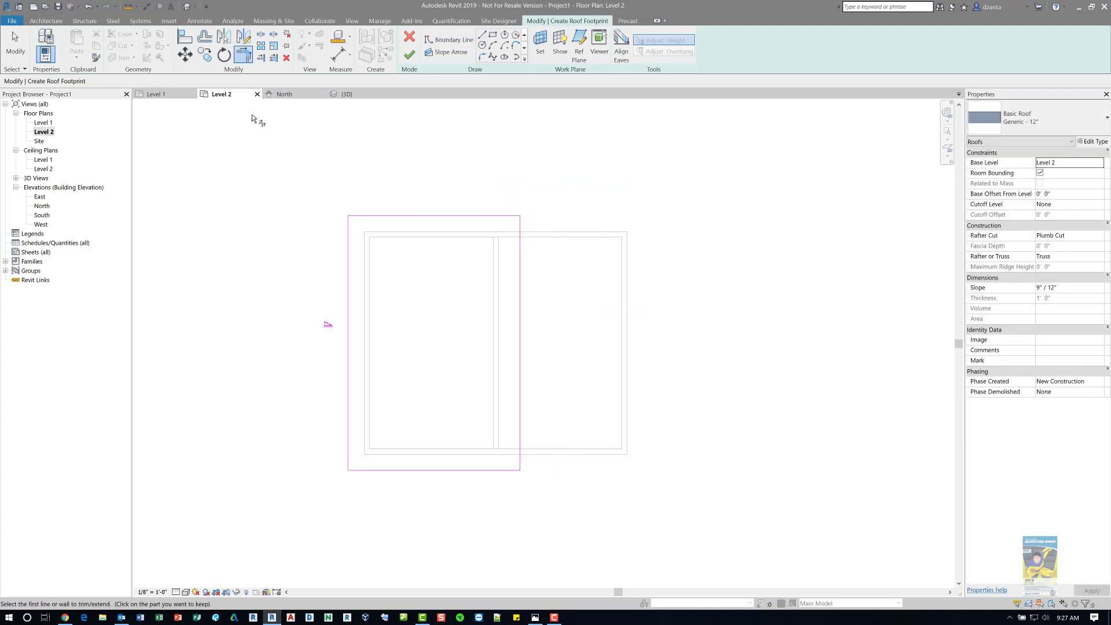
{"action": "left_click", "coordinate": [14, 51]}
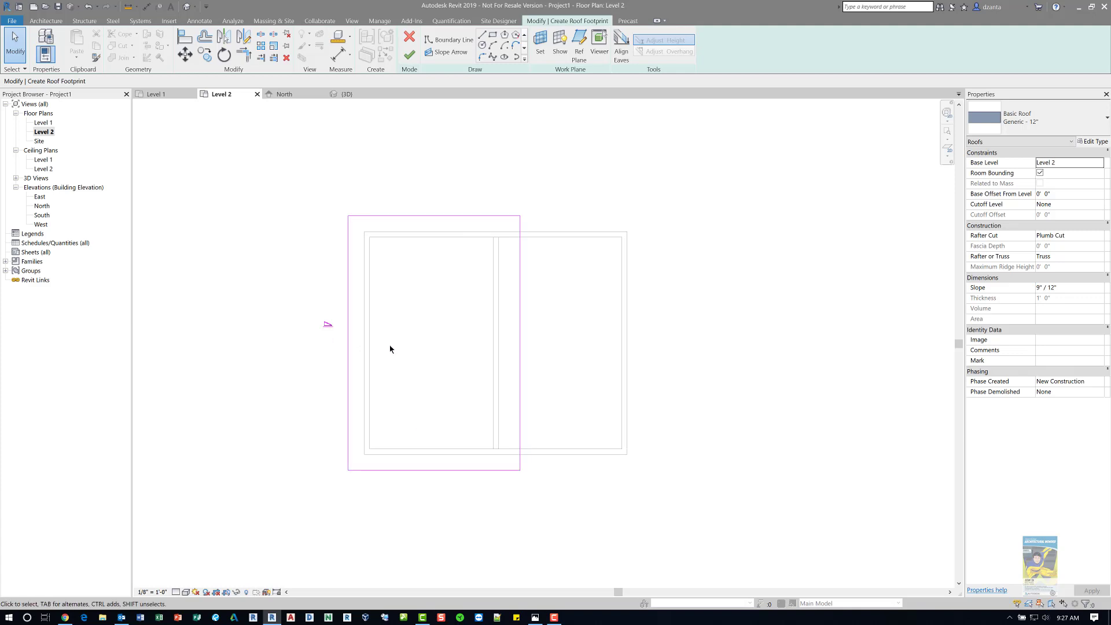
- Finish the left roof footprint without attaching the walls
{"action": "left_click", "coordinate": [348, 340]}
{"action": "left_click", "coordinate": [308, 368]}
{"action": "left_click", "coordinate": [409, 54]}
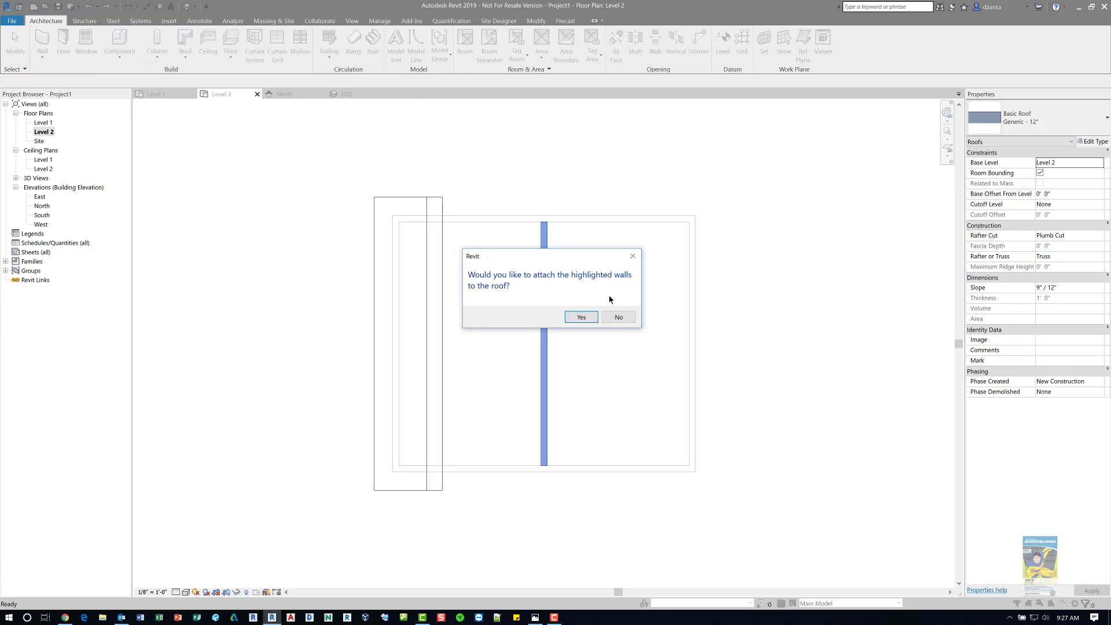
{"action": "left_click", "coordinate": [615, 317]}
- Start a new roof footprint from the top, bottom and interior walls, with the right wall sloping
{"action": "left_click", "coordinate": [591, 189]}
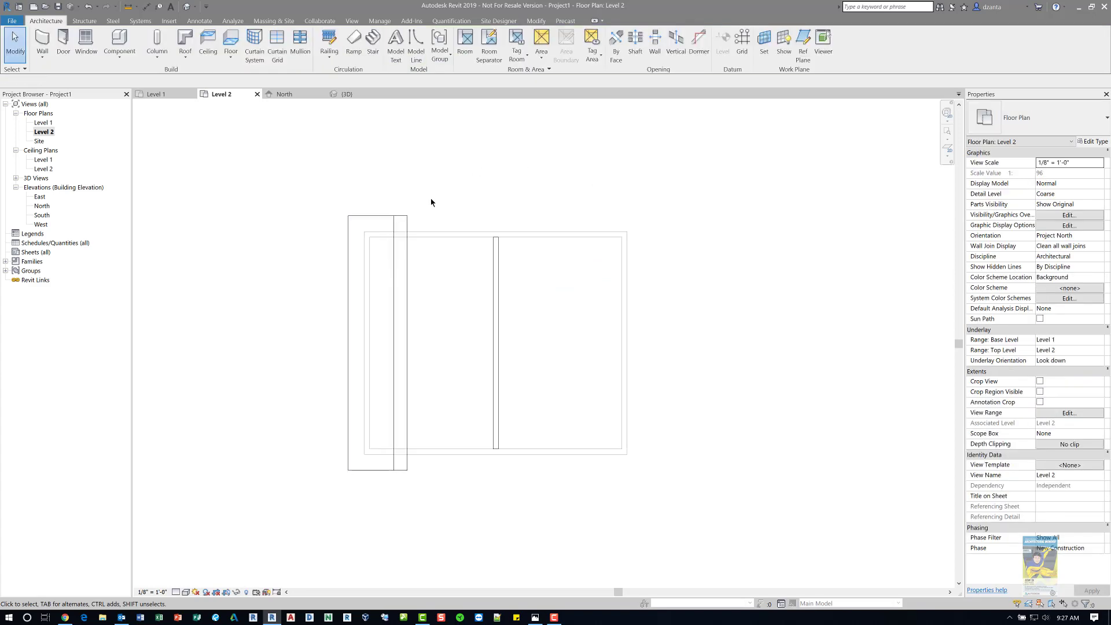
{"action": "left_click", "coordinate": [185, 57]}
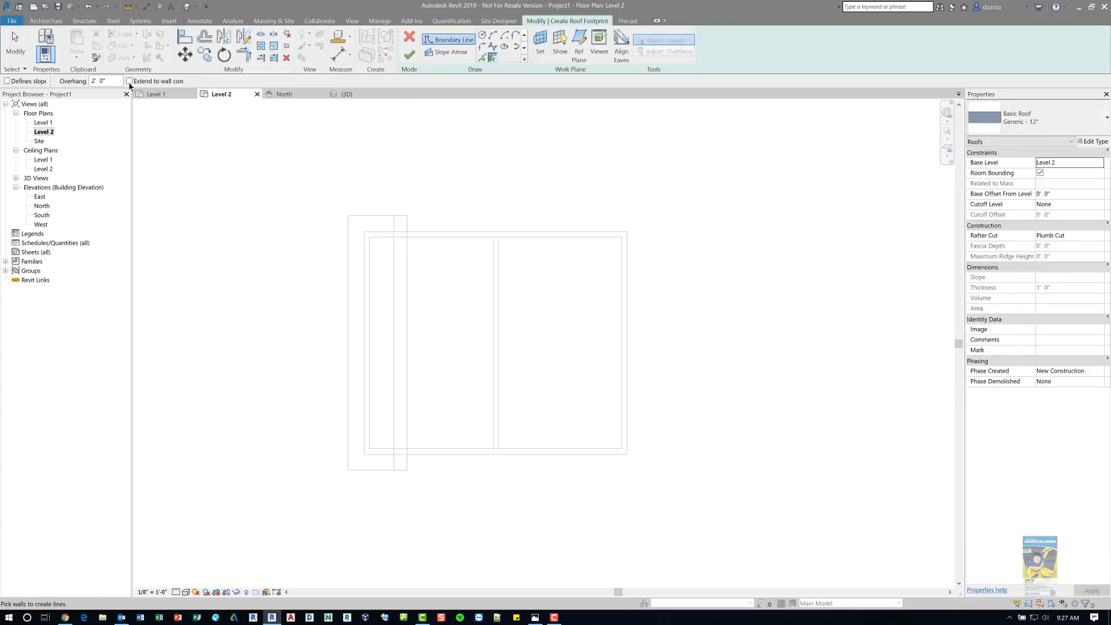
{"action": "left_click", "coordinate": [527, 230]}
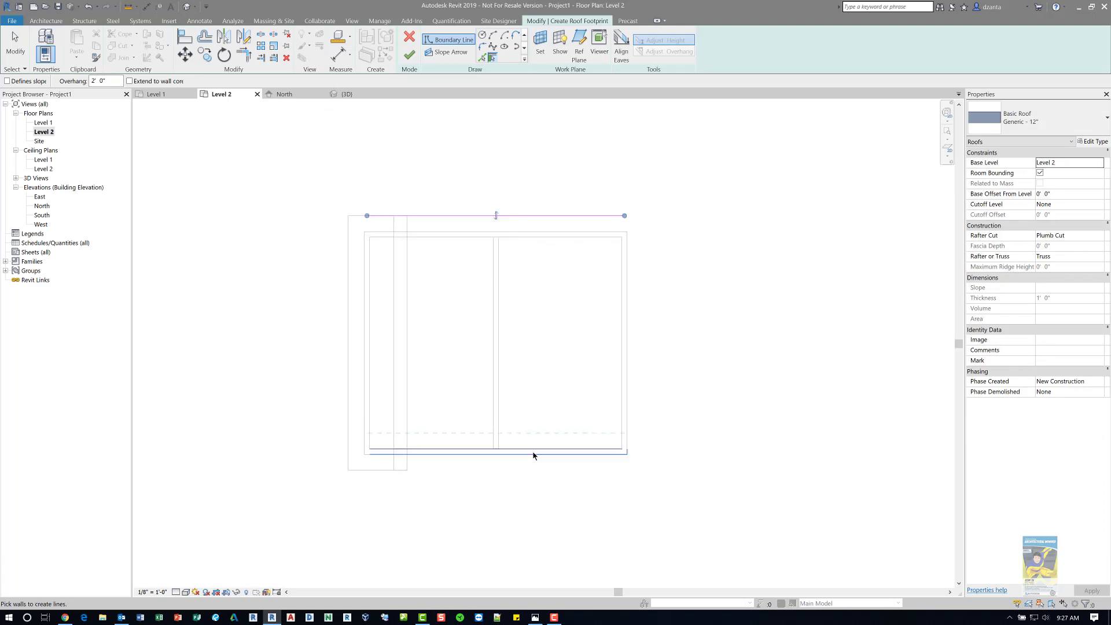
{"action": "left_click", "coordinate": [539, 457]}
{"action": "left_click", "coordinate": [495, 367]}
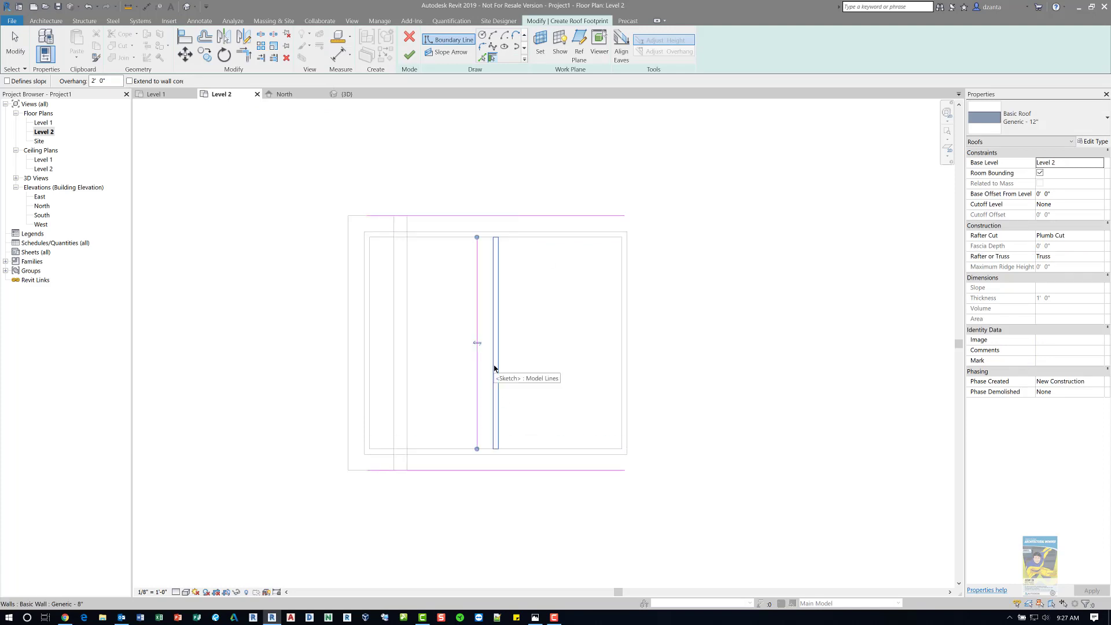
{"action": "left_click", "coordinate": [32, 81]}
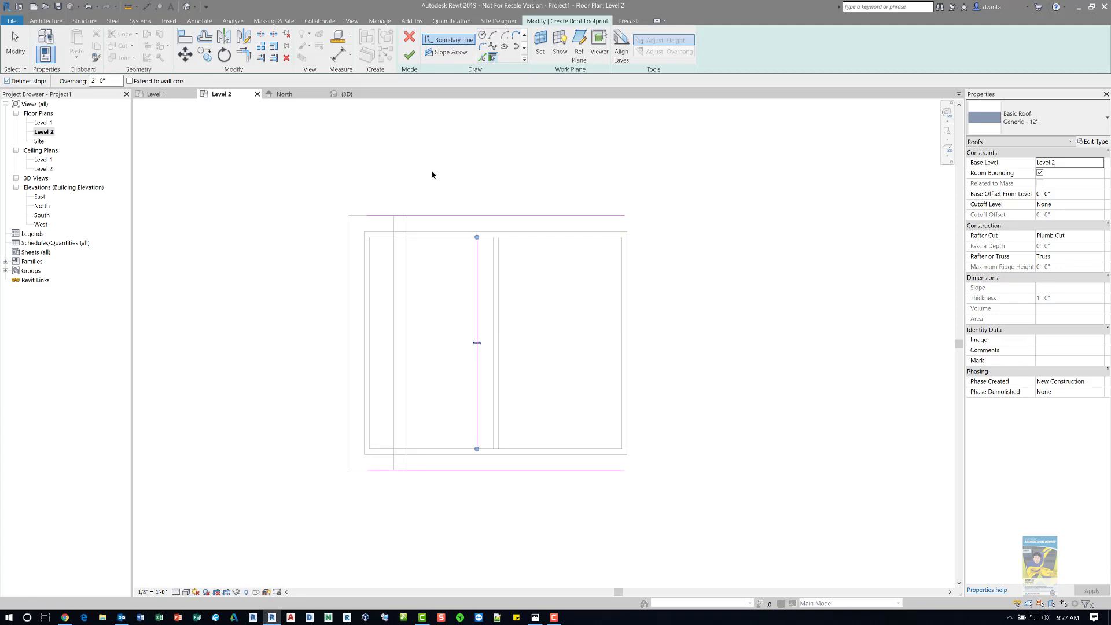
{"action": "left_click", "coordinate": [632, 292]}
- Trim the boundary lines into corners to close the right-hand rectangle
{"action": "key", "text": "t"}
{"action": "key", "text": "r"}
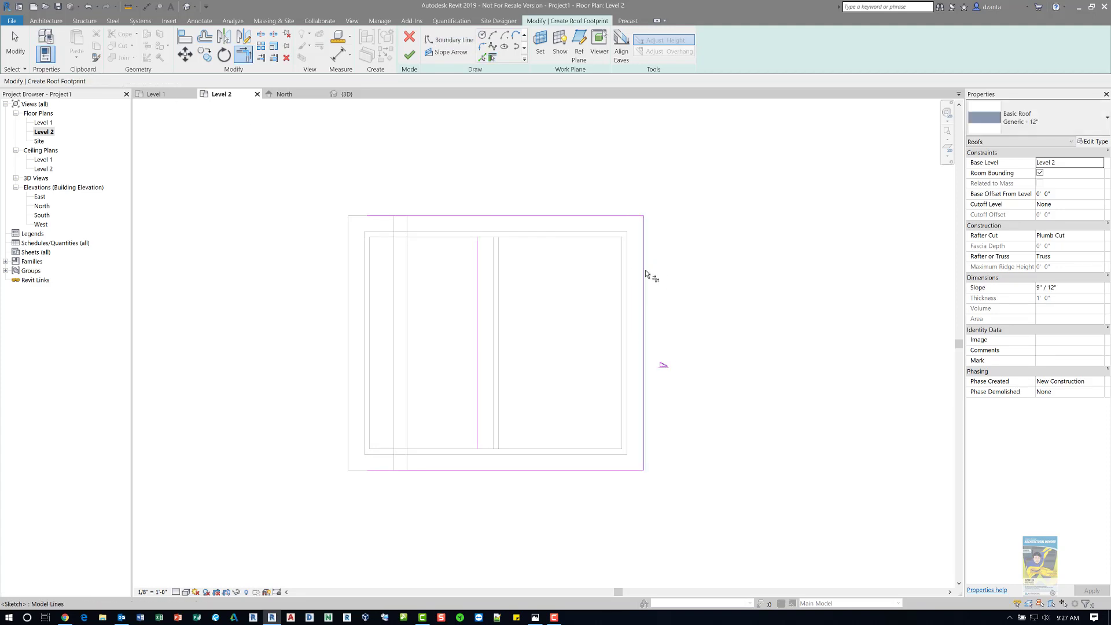
{"action": "left_click", "coordinate": [645, 269]}
{"action": "left_click", "coordinate": [519, 215]}
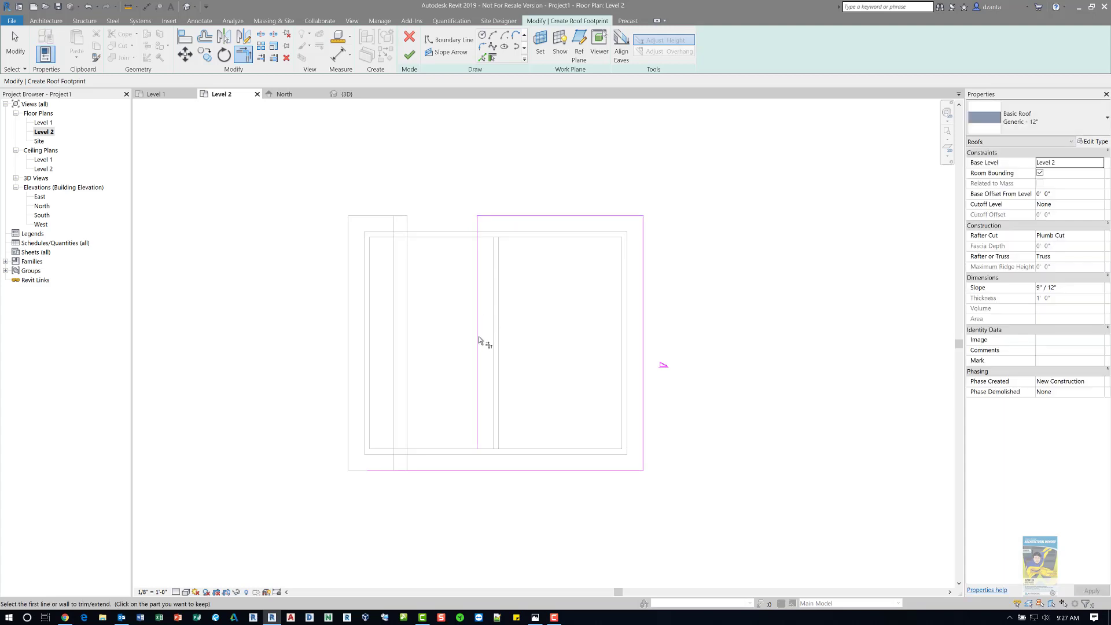
{"action": "left_click", "coordinate": [541, 470]}
{"action": "key", "text": "Escape"}
{"action": "key", "text": "Escape"}
- Set the right sloping edge's slope to 6"/12"
{"action": "left_click", "coordinate": [644, 279]}
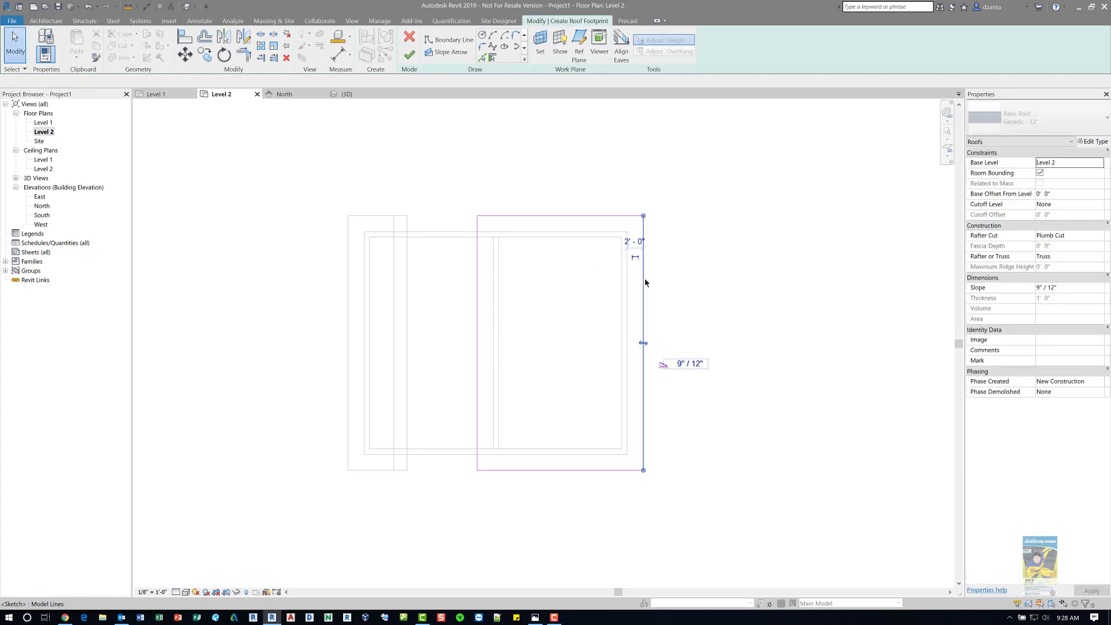
{"action": "left_click", "coordinate": [690, 365]}
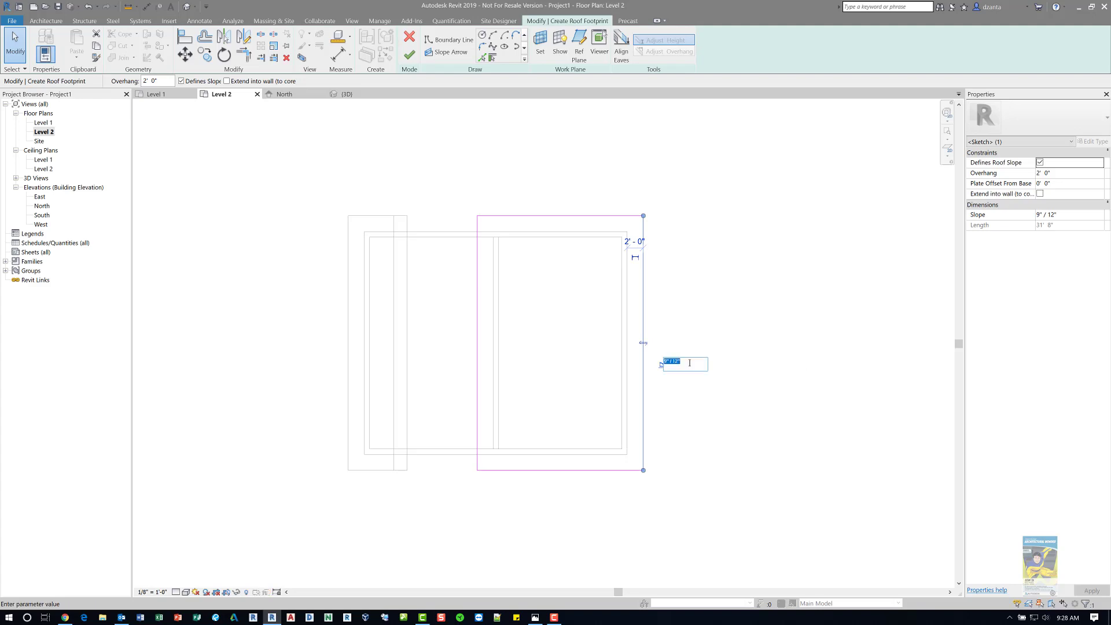
{"action": "left_click", "coordinate": [735, 289]}
- Finish the right roof without attaching walls and orbit the 3D view to both roofs
{"action": "left_click", "coordinate": [409, 55]}
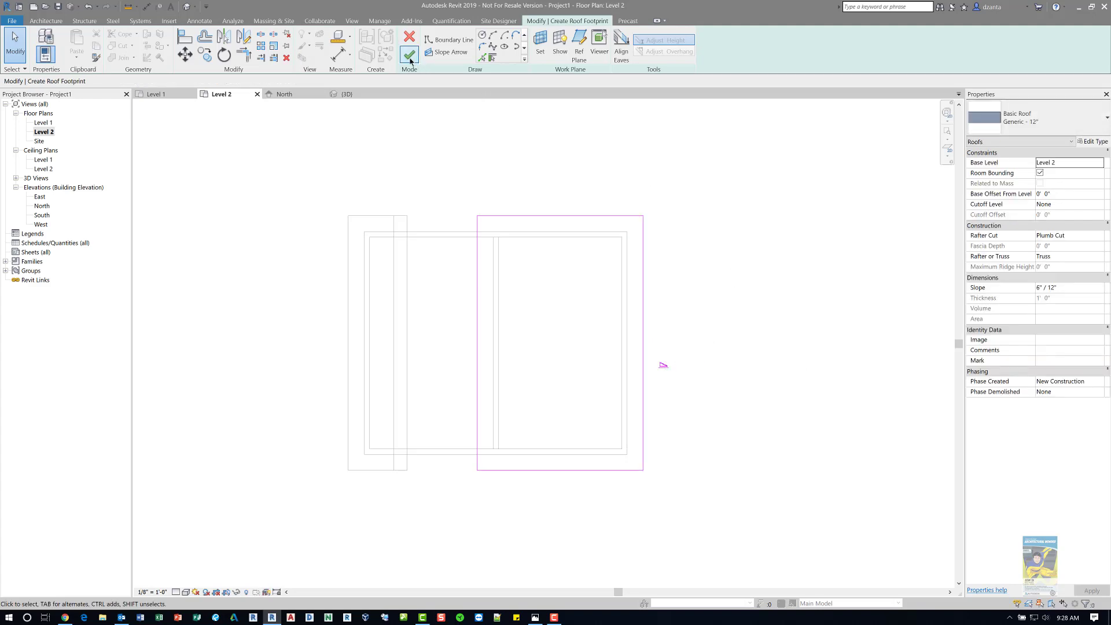
{"action": "left_click", "coordinate": [619, 317]}
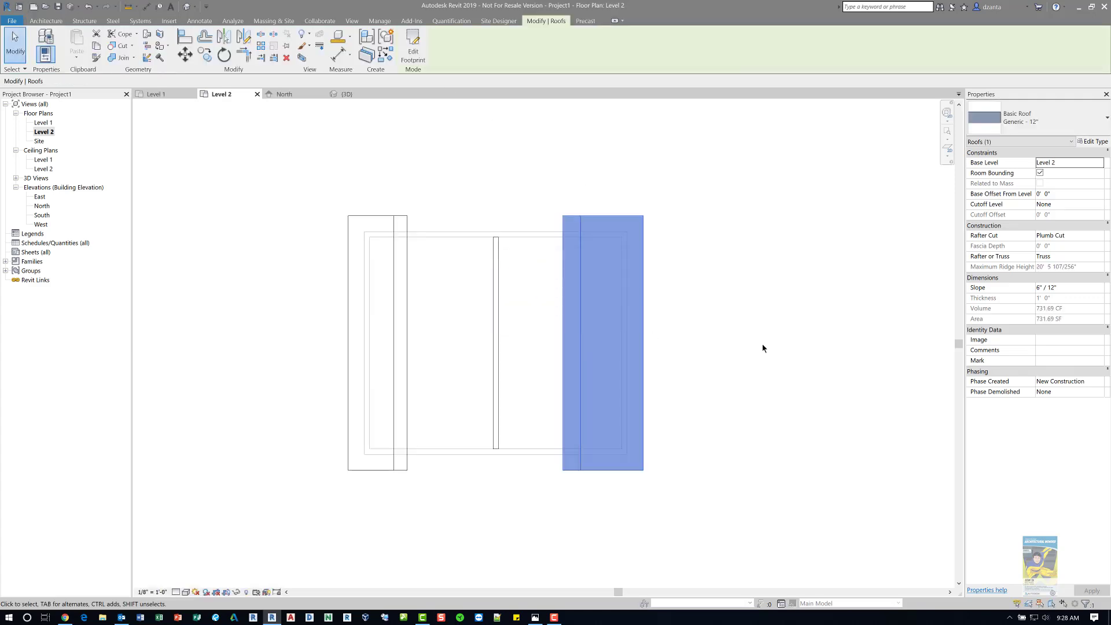
{"action": "left_click", "coordinate": [329, 101]}
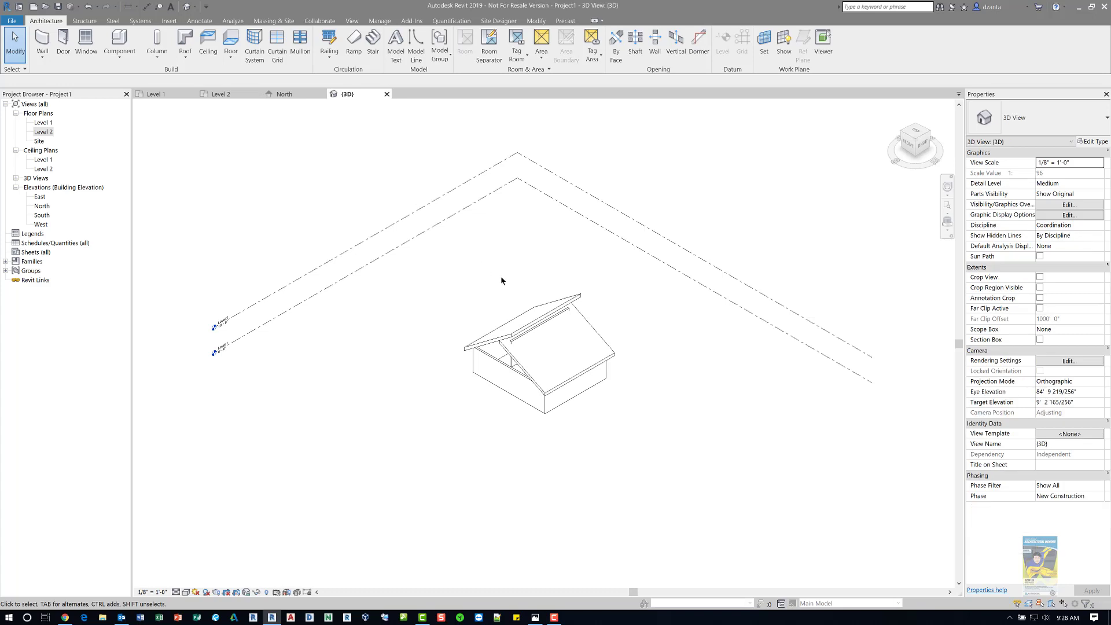
{"action": "middle_click_drag", "start_coordinate": [508, 384], "coordinate": [554, 314], "text": "shift"}
{"action": "scroll", "coordinate": [524, 332], "scroll_direction": "up", "scroll_amount": 3}
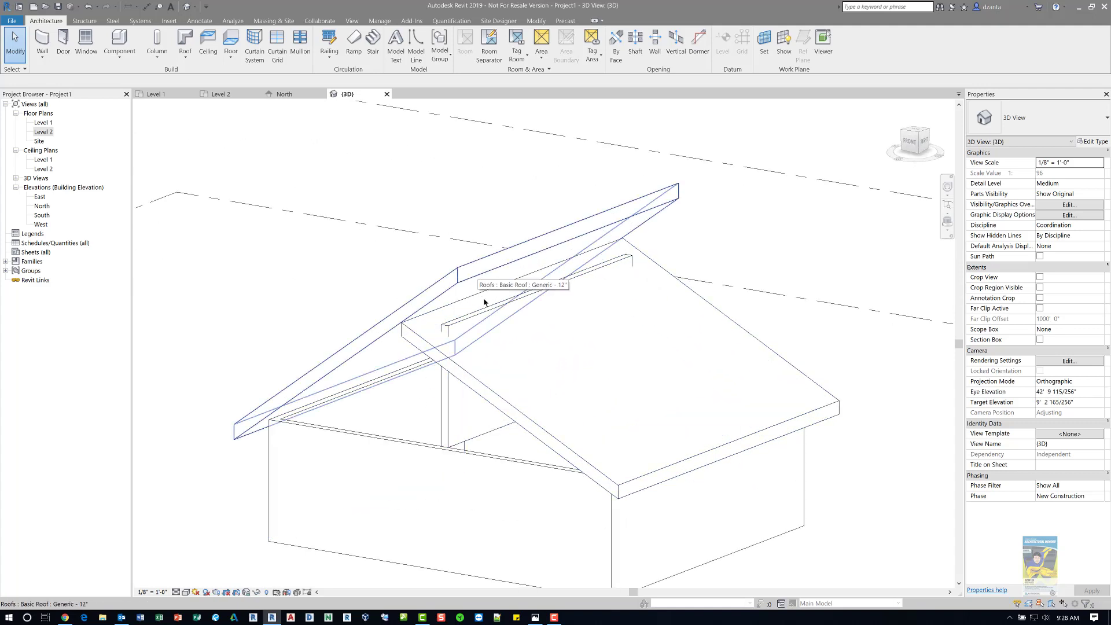
- Attach the clerestory wall's top to the upper roof and its base to the lower roof
{"action": "left_click", "coordinate": [446, 409]}
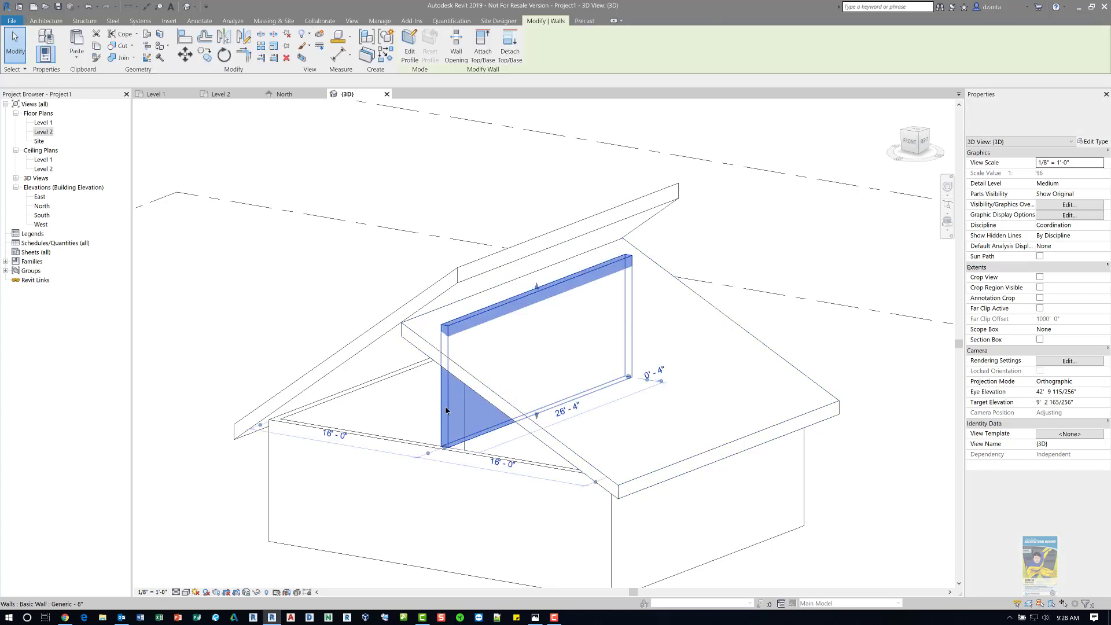
{"action": "left_click", "coordinate": [483, 56]}
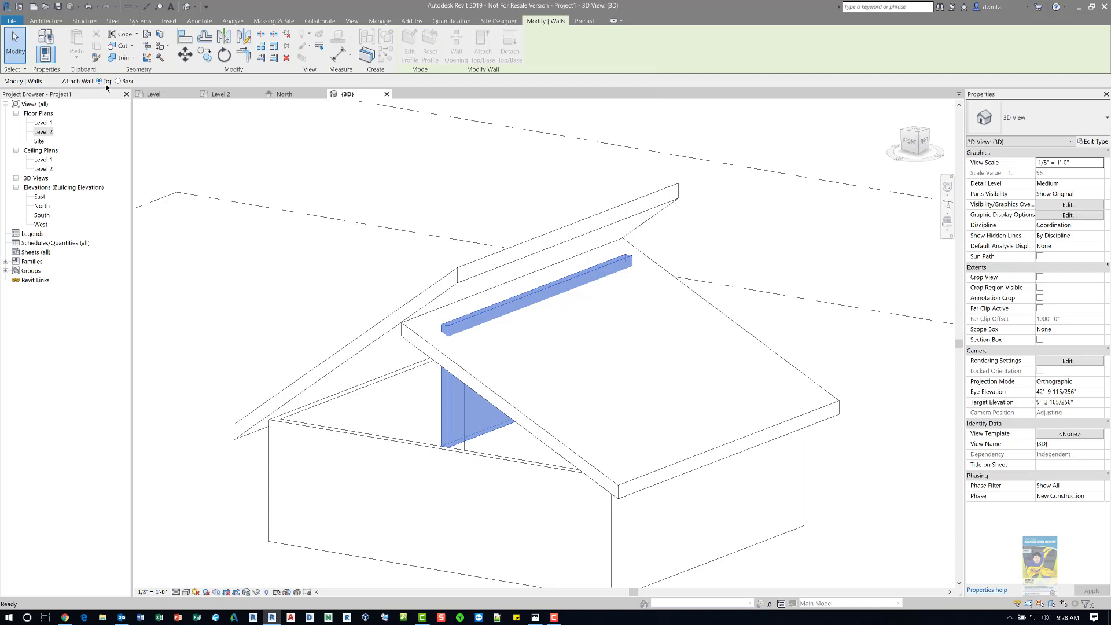
{"action": "left_click", "coordinate": [527, 237]}
{"action": "left_click", "coordinate": [483, 52]}
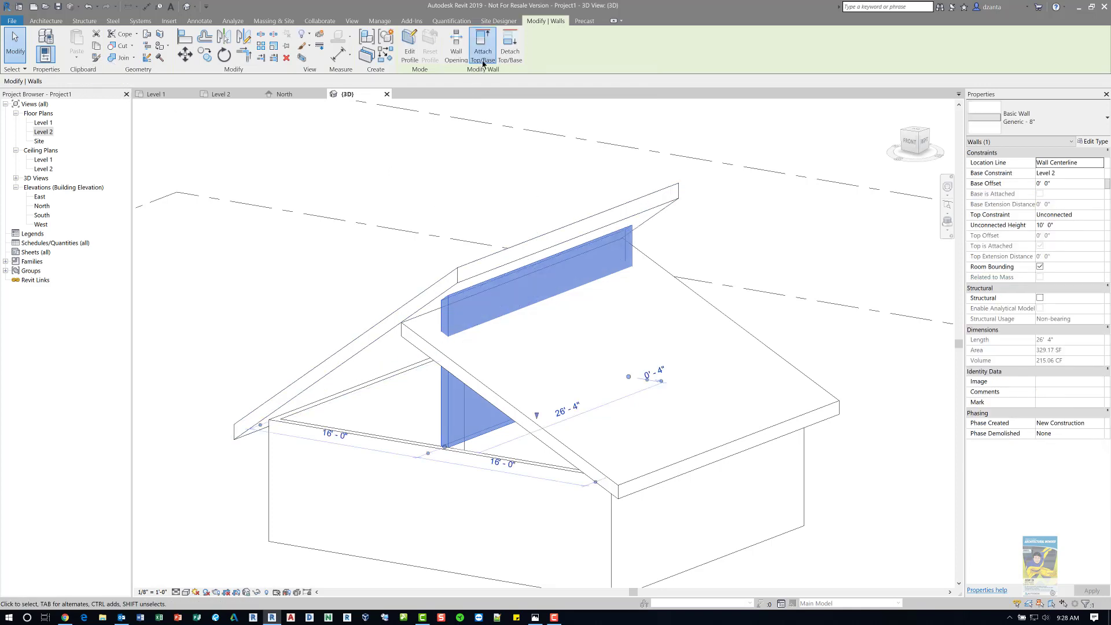
{"action": "left_click", "coordinate": [125, 81]}
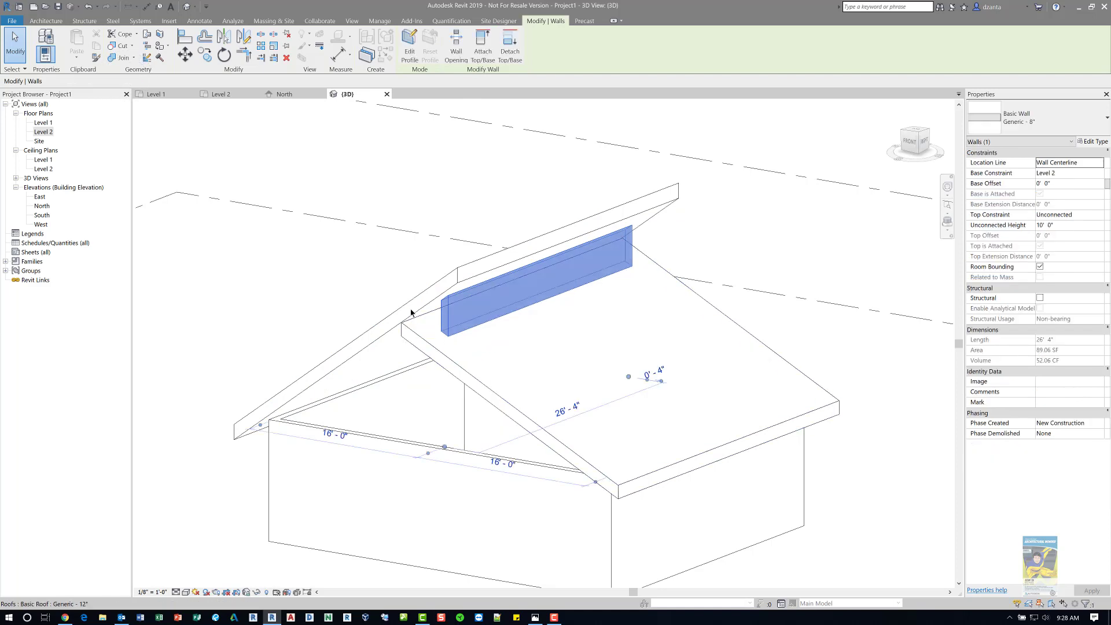
{"action": "left_click", "coordinate": [372, 189]}
{"action": "middle_click_drag", "start_coordinate": [480, 334], "coordinate": [431, 441], "text": "shift"}
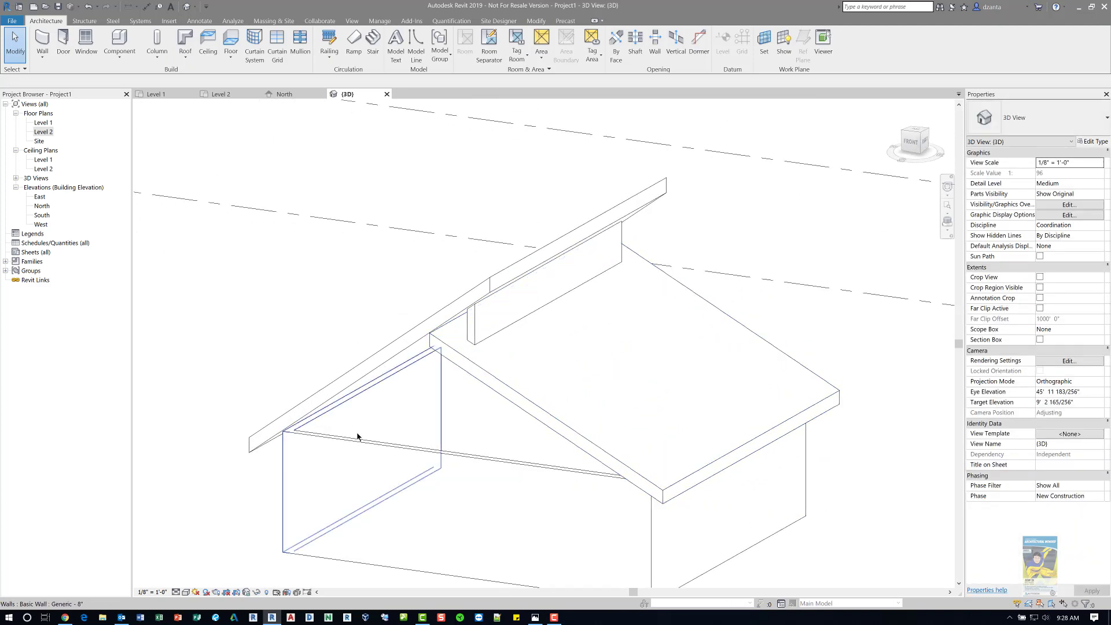
- Attach the tops of the four selected exterior walls to the upper roof, accepting the warning
{"action": "left_click", "coordinate": [366, 397]}
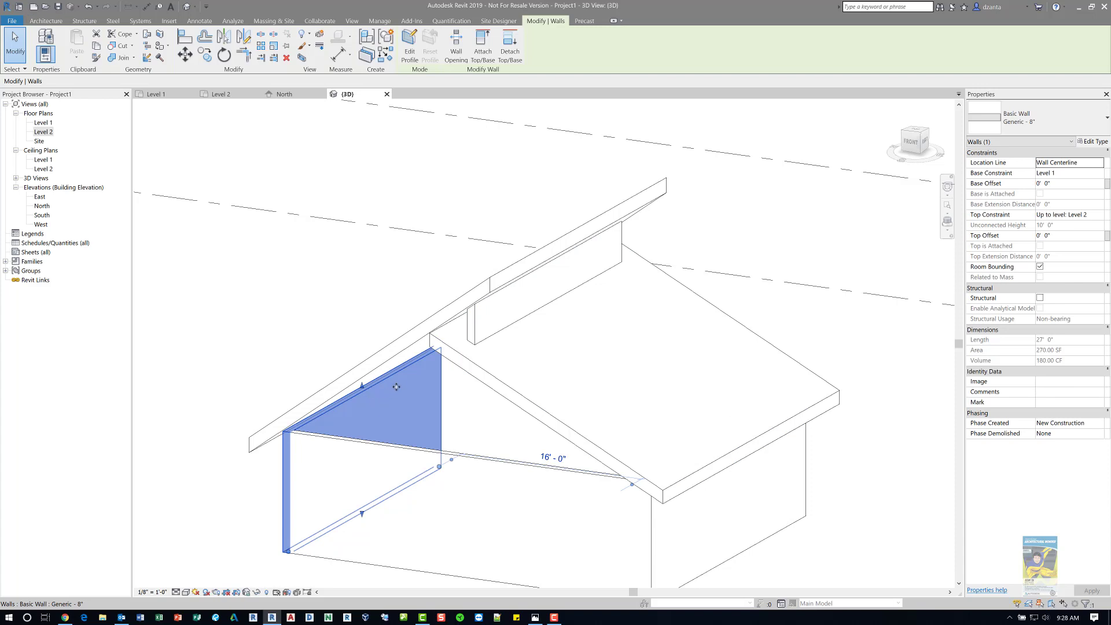
{"action": "middle_click_drag", "start_coordinate": [396, 387], "coordinate": [463, 476], "text": "shift"}
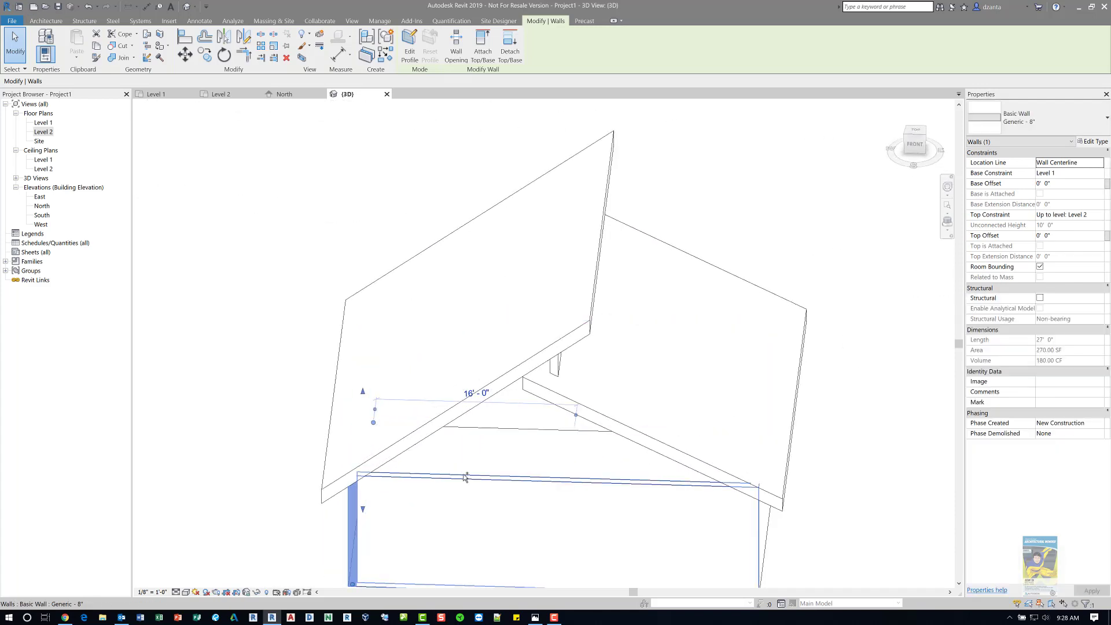
{"action": "left_click", "coordinate": [462, 476], "text": "ctrl"}
{"action": "middle_click_drag", "start_coordinate": [463, 475], "coordinate": [179, 426], "text": "shift"}
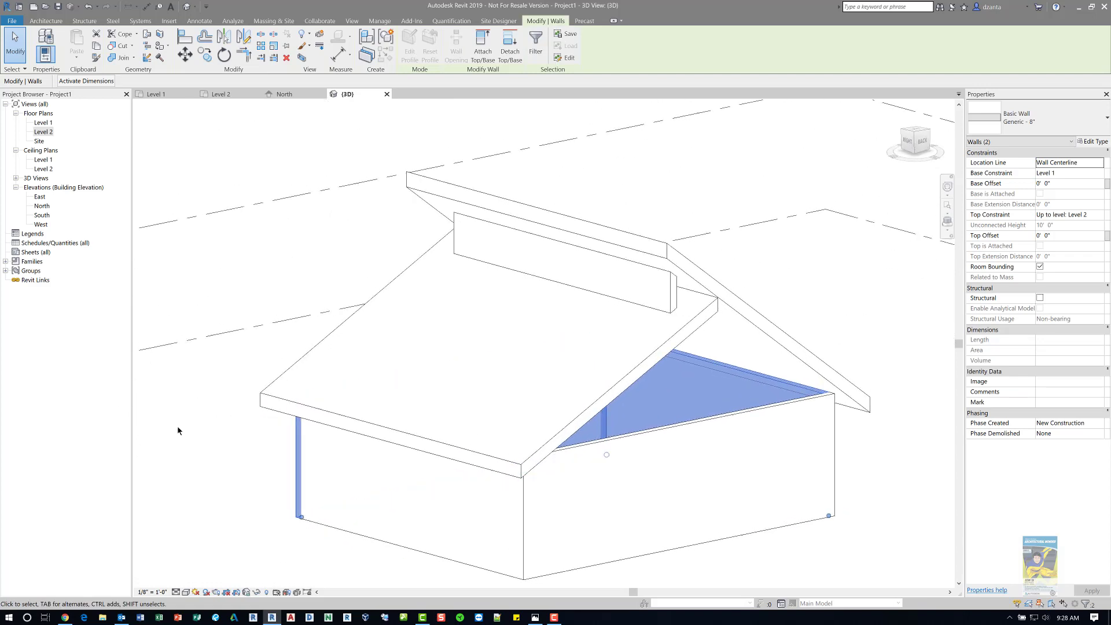
{"action": "left_click", "coordinate": [572, 515], "text": "ctrl"}
{"action": "left_click", "coordinate": [495, 57]}
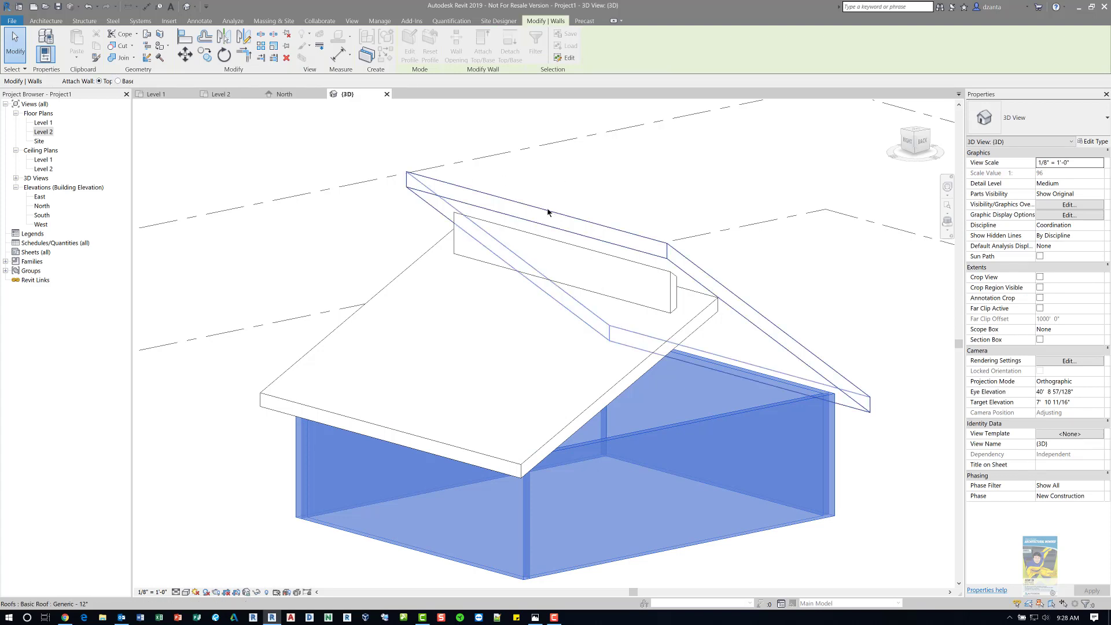
{"action": "left_click", "coordinate": [602, 208]}
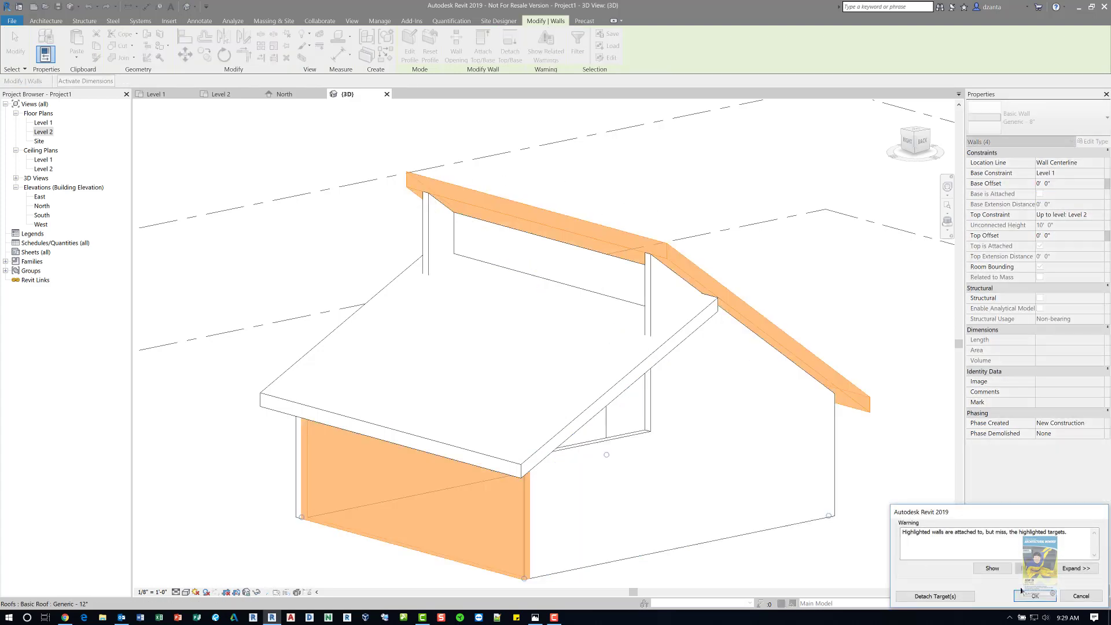
{"action": "left_click", "coordinate": [1028, 596]}
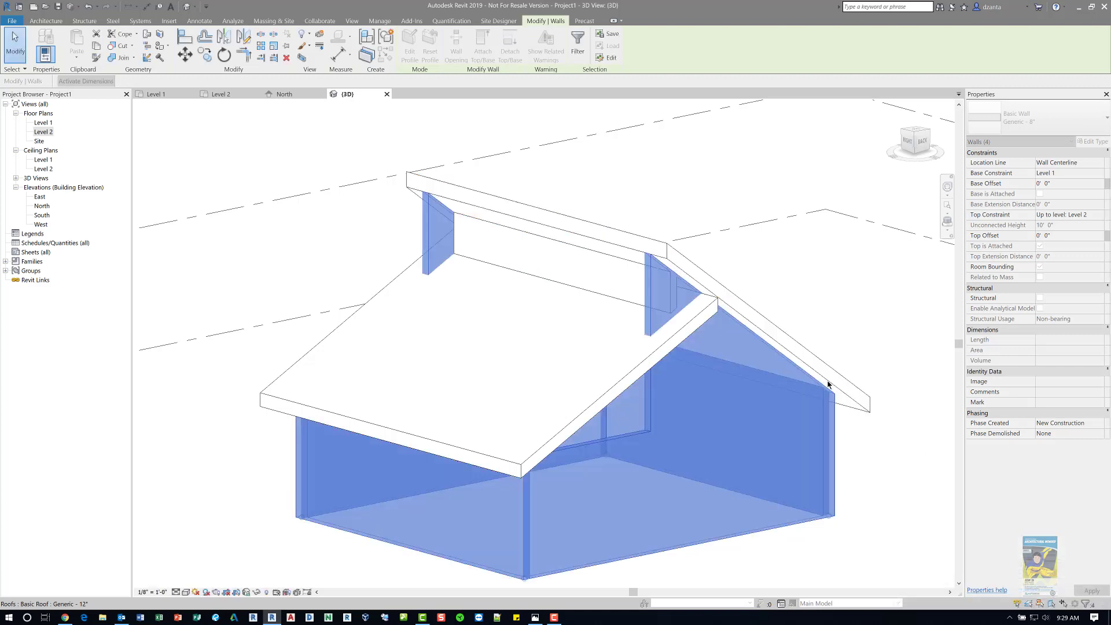
{"action": "scroll", "coordinate": [329, 289], "scroll_direction": "down", "scroll_amount": 3}
{"action": "left_click", "coordinate": [340, 255]}
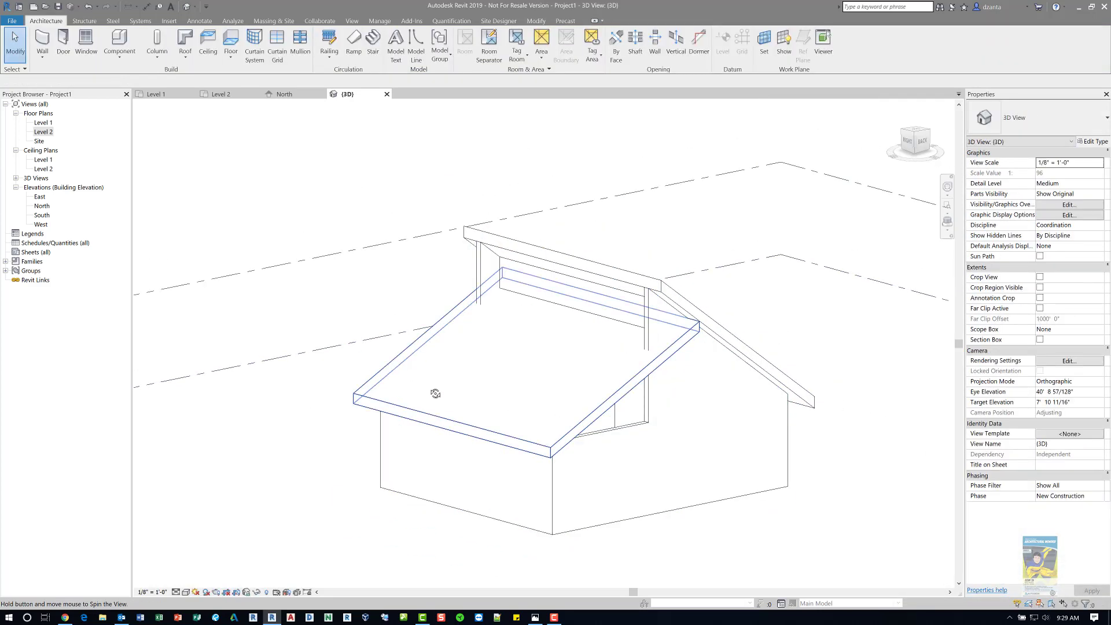
- Attach the front wall and the clerestory wall to the lower roof, then orbit to check
{"action": "middle_click_drag", "start_coordinate": [434, 392], "coordinate": [568, 426], "text": "shift"}
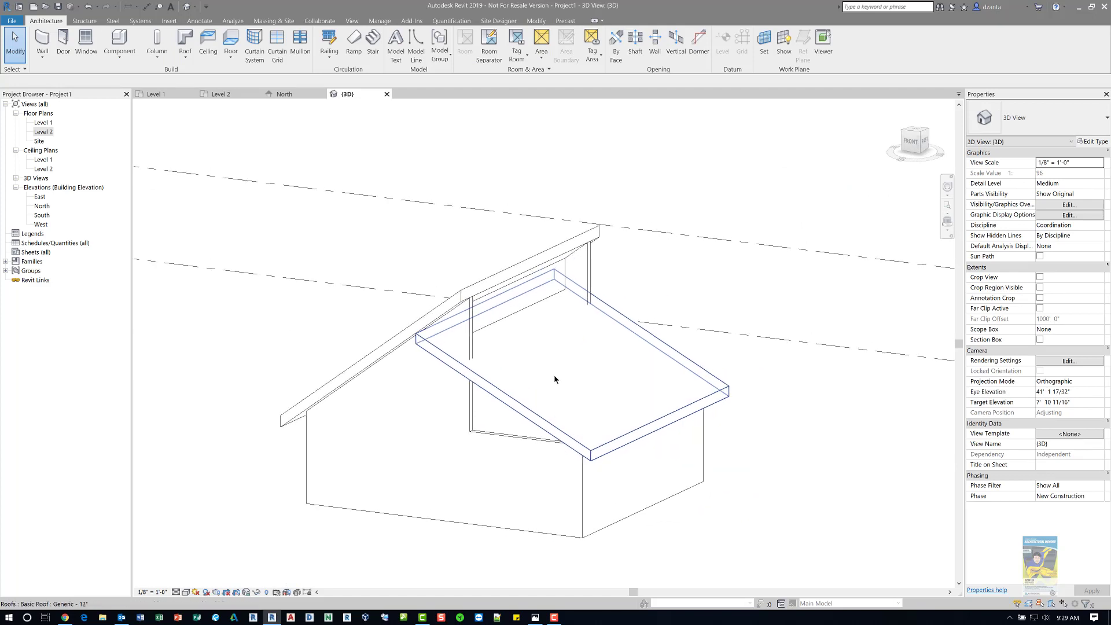
{"action": "left_click", "coordinate": [496, 428]}
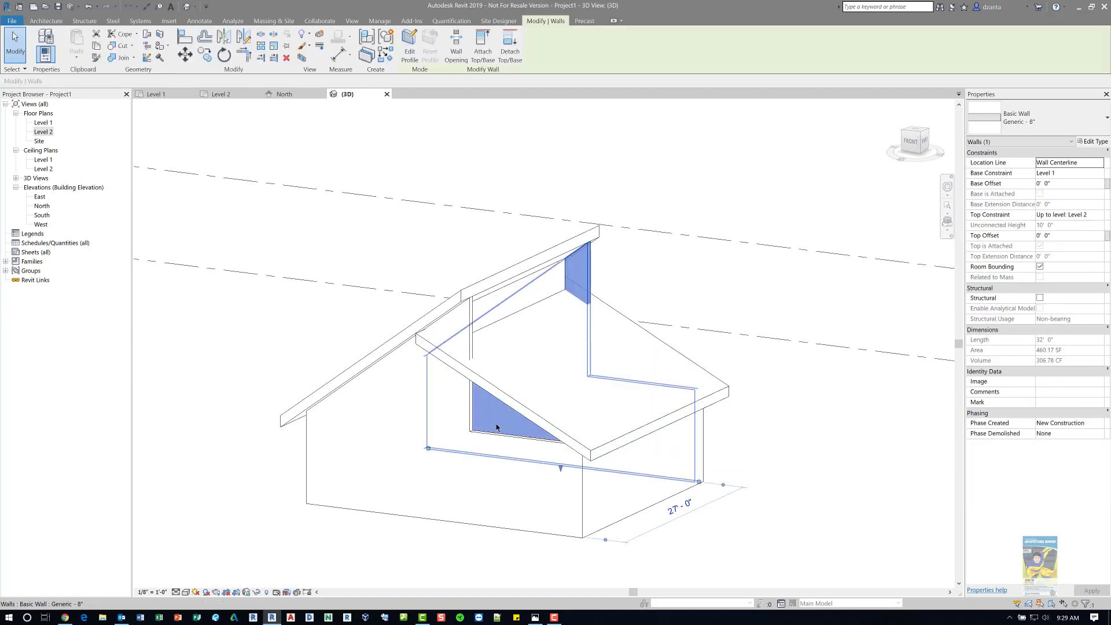
{"action": "left_click", "coordinate": [459, 520], "text": "ctrl"}
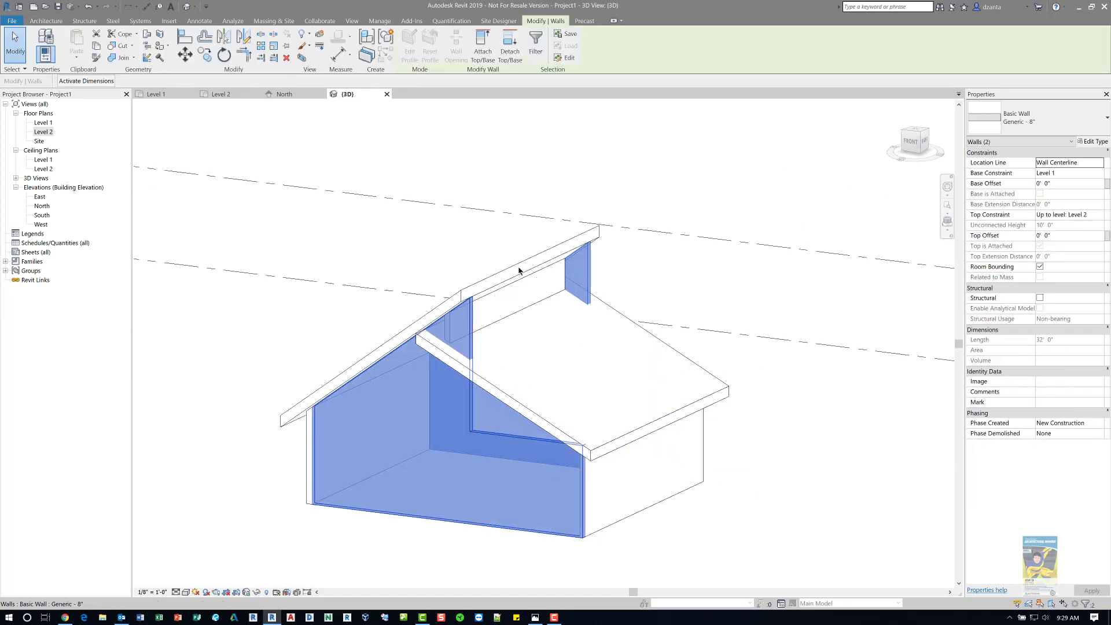
{"action": "left_click", "coordinate": [483, 52]}
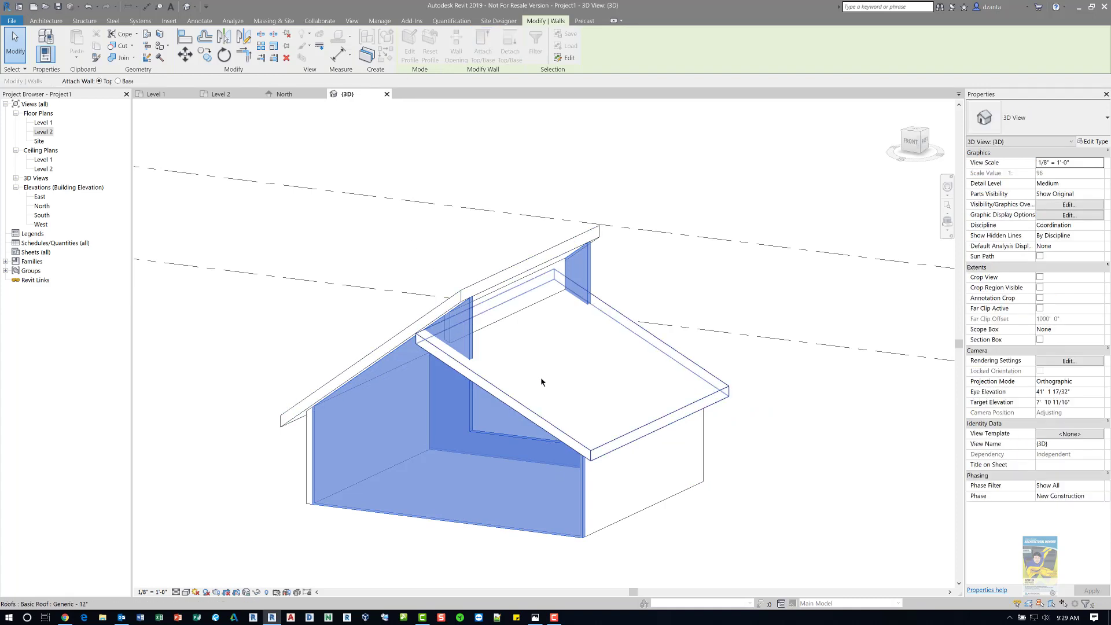
{"action": "left_click", "coordinate": [538, 415]}
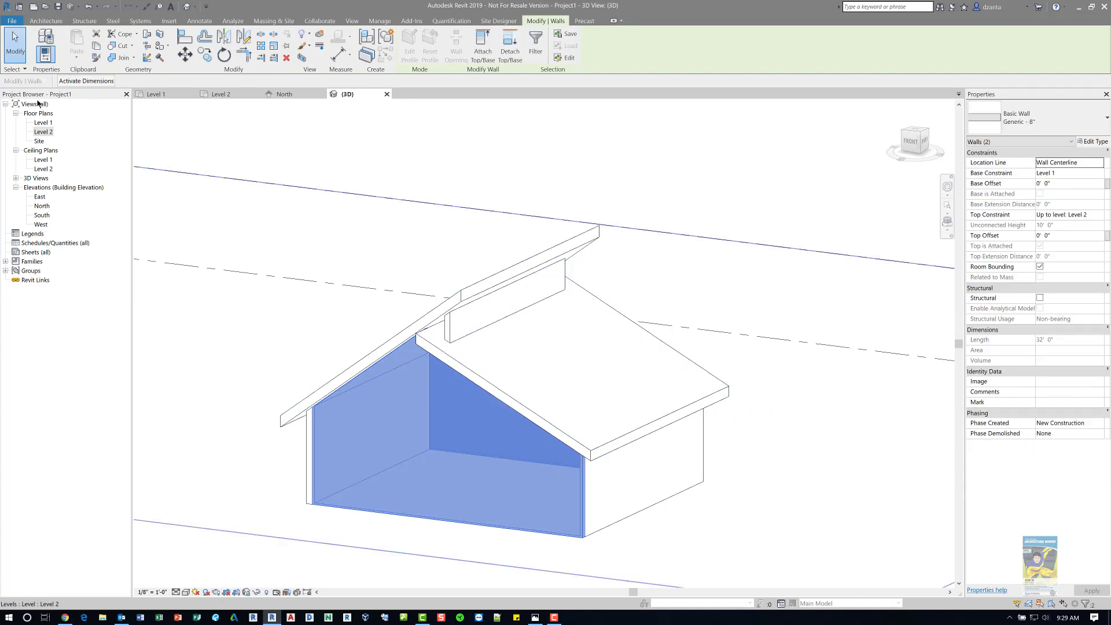
{"action": "left_click", "coordinate": [23, 64]}
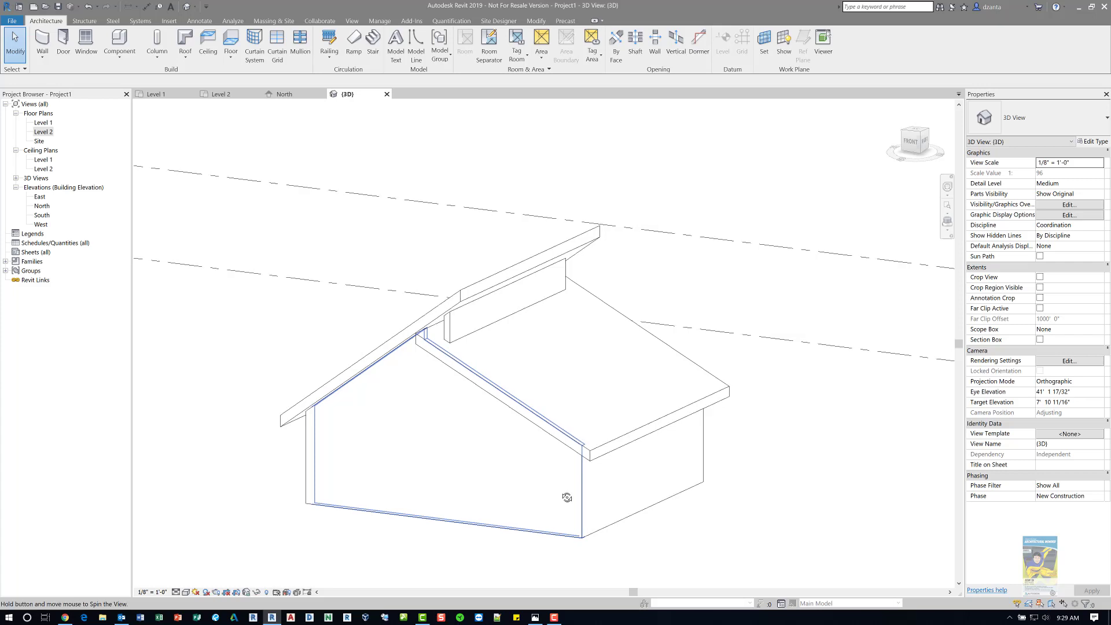
{"action": "mouse_move", "coordinate": [567, 497]}
{"action": "middle_mouse_down", "text": "shift"}
{"action": "mouse_move", "coordinate": [618, 367]}
{"action": "mouse_move", "coordinate": [675, 453]}
{"action": "mouse_move", "coordinate": [672, 428]}
{"action": "mouse_move", "coordinate": [664, 437]}
{"action": "mouse_move", "coordinate": [565, 298]}
{"action": "mouse_move", "coordinate": [555, 377]}
{"action": "middle_mouse_up", "text": "shift"}
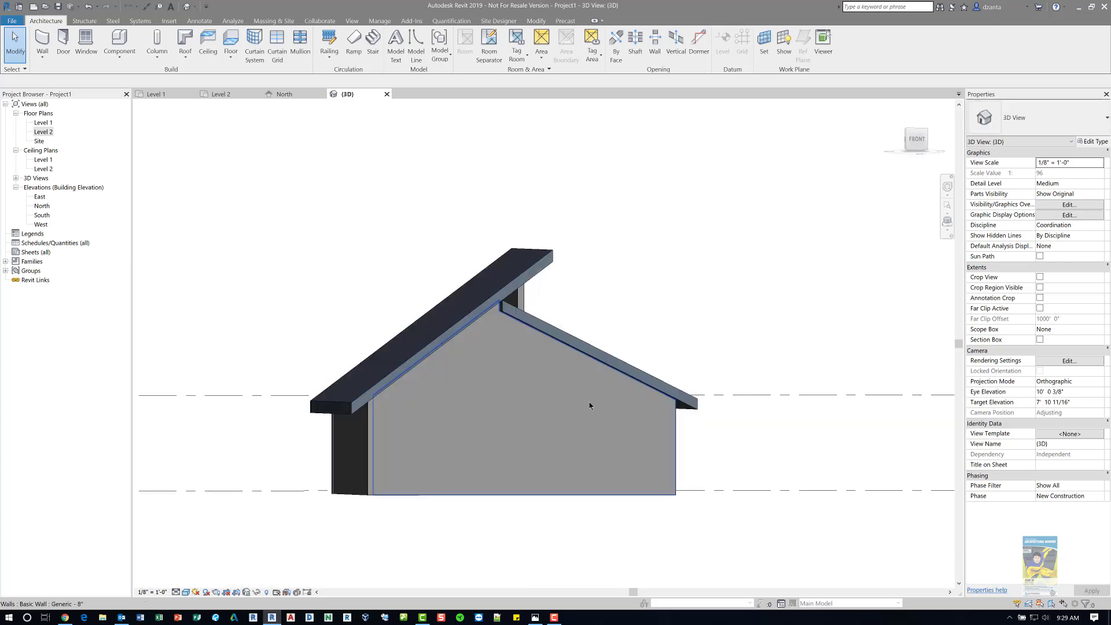
{"action": "middle_click_drag", "start_coordinate": [747, 435], "coordinate": [652, 485], "text": "shift"}
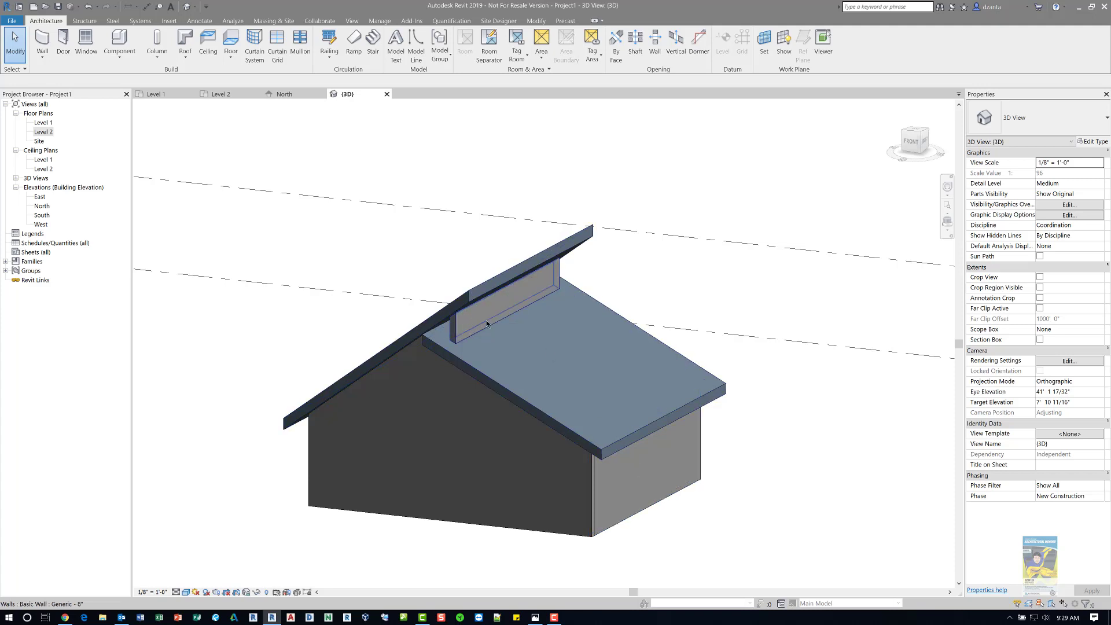
- Start Edit Profile on the front gable wall, accepting removal of its roof attachment
{"action": "left_click", "coordinate": [423, 378]}
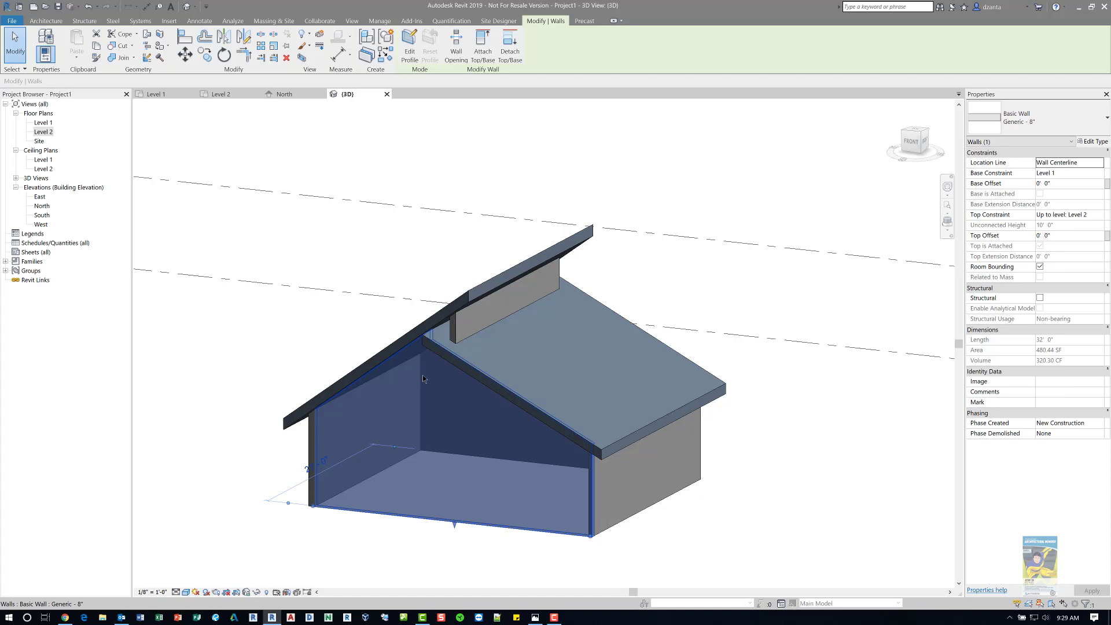
{"action": "left_click", "coordinate": [410, 53]}
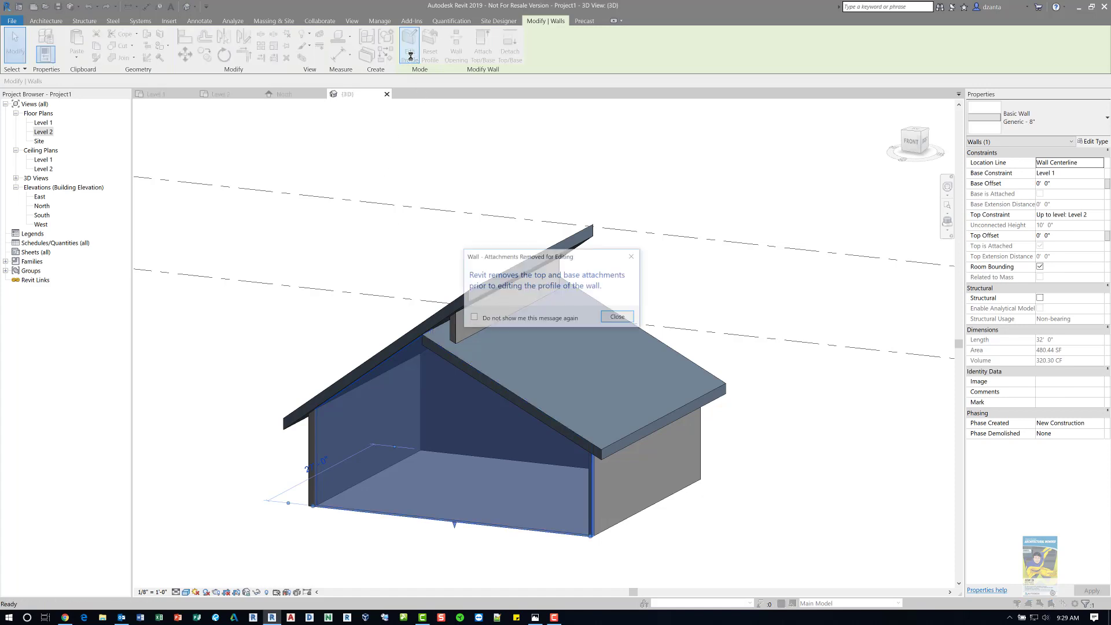
{"action": "left_click", "coordinate": [618, 317]}
- Face the wall profile from the FRONT view, zoom in, and compare it with the reference photo
{"action": "middle_click_drag", "start_coordinate": [439, 442], "coordinate": [528, 404], "text": "shift"}
{"action": "left_click", "coordinate": [916, 139]}
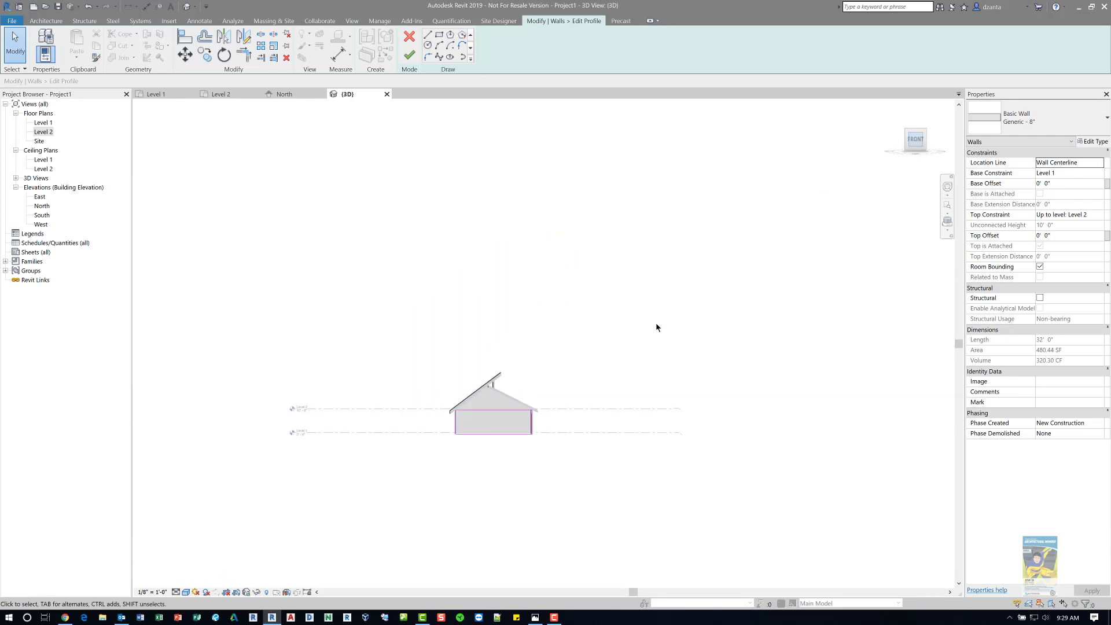
{"action": "scroll", "coordinate": [557, 351], "scroll_direction": "up", "scroll_amount": 2}
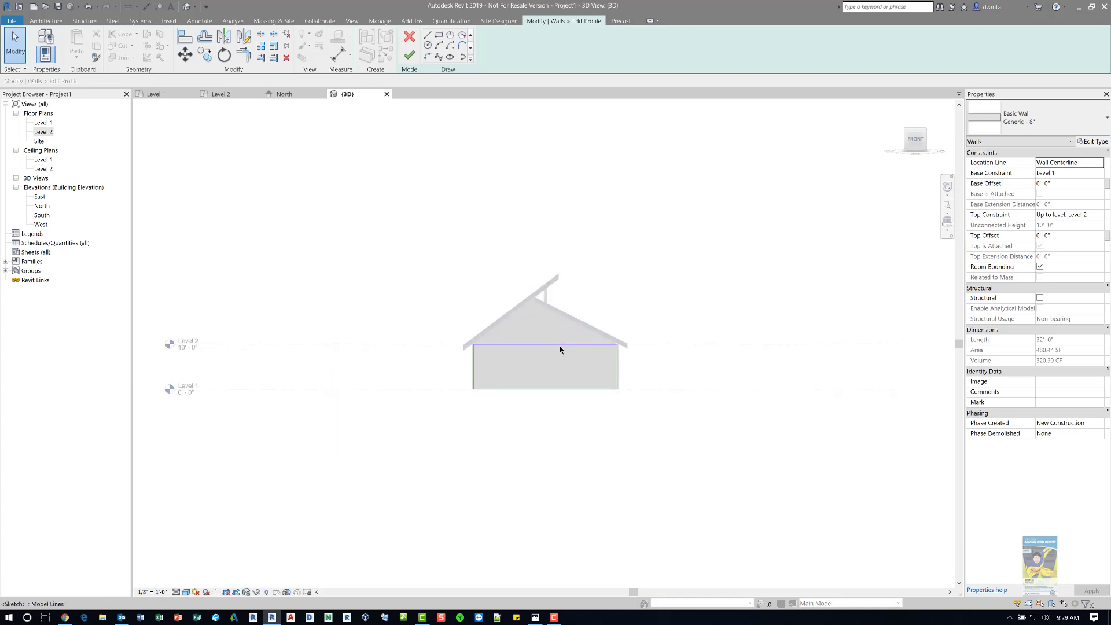
{"action": "scroll", "coordinate": [560, 349], "scroll_direction": "up", "scroll_amount": 4}
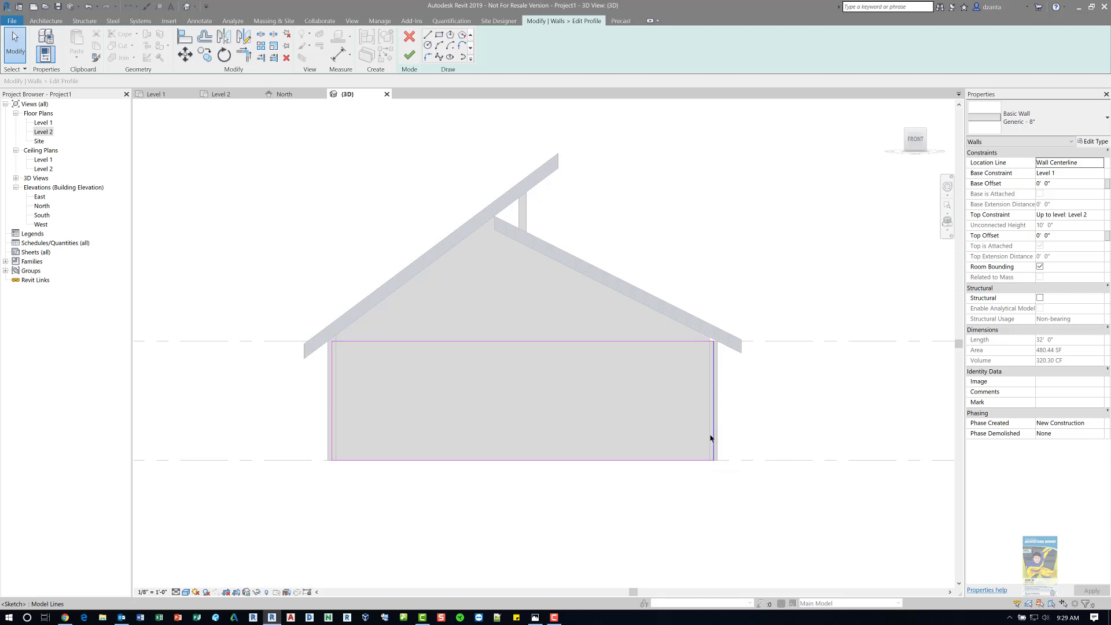
{"action": "key", "text": "alt+Tab"}
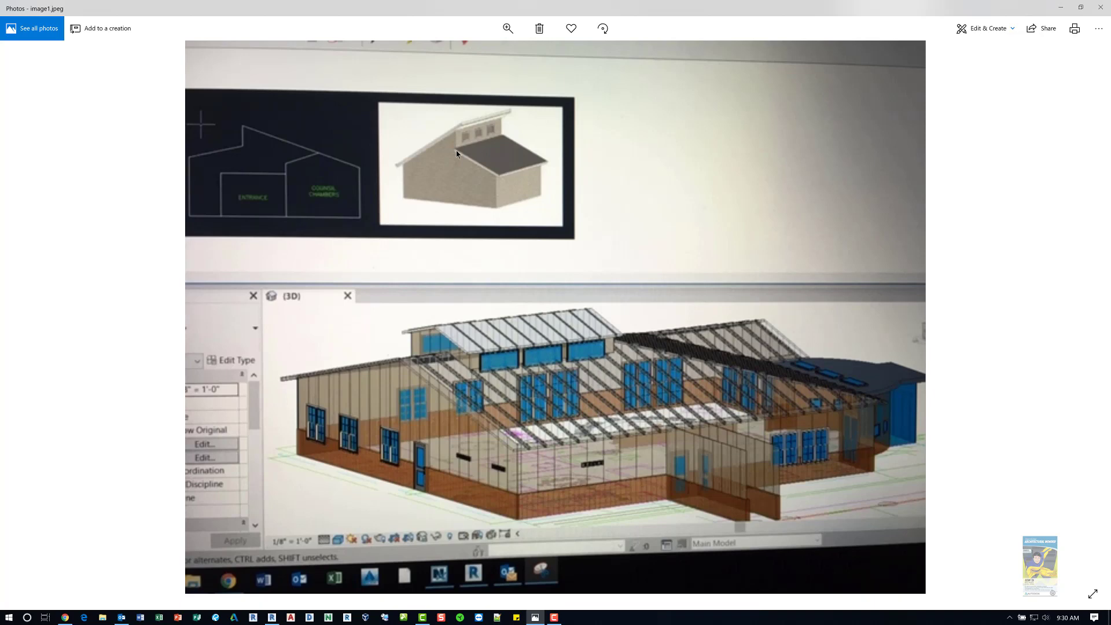
{"action": "key", "text": "alt+Tab"}
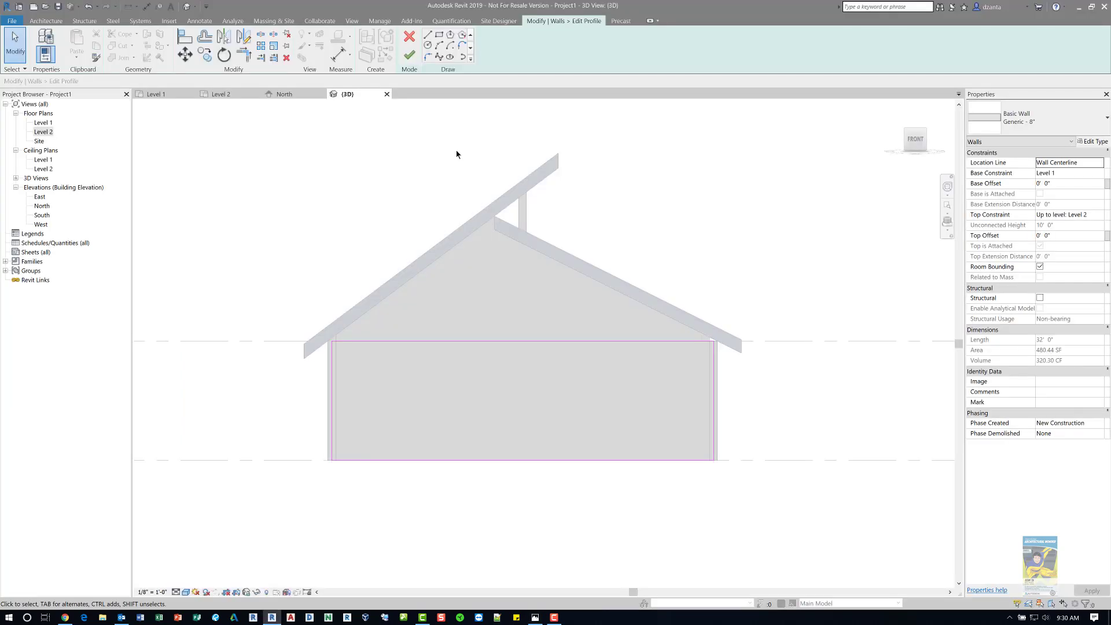
- Cancel the wall profile edit and open the lower roof's footprint sketch in the Level 2 plan
{"action": "left_click", "coordinate": [408, 38]}
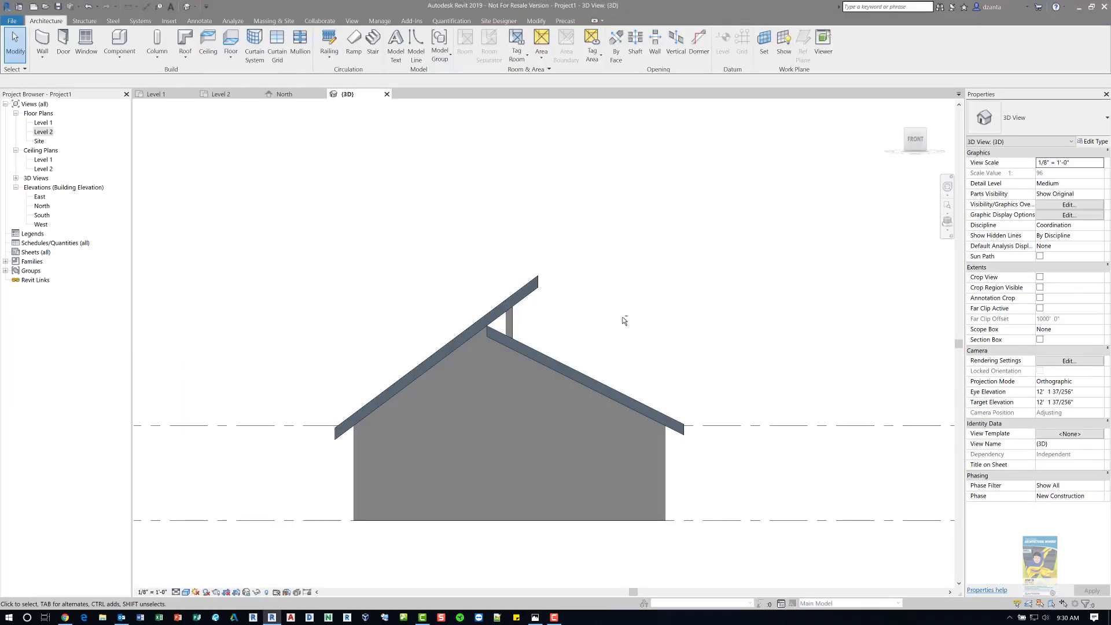
{"action": "middle_click_drag", "start_coordinate": [624, 321], "coordinate": [536, 377], "text": "shift"}
{"action": "left_click", "coordinate": [513, 398]}
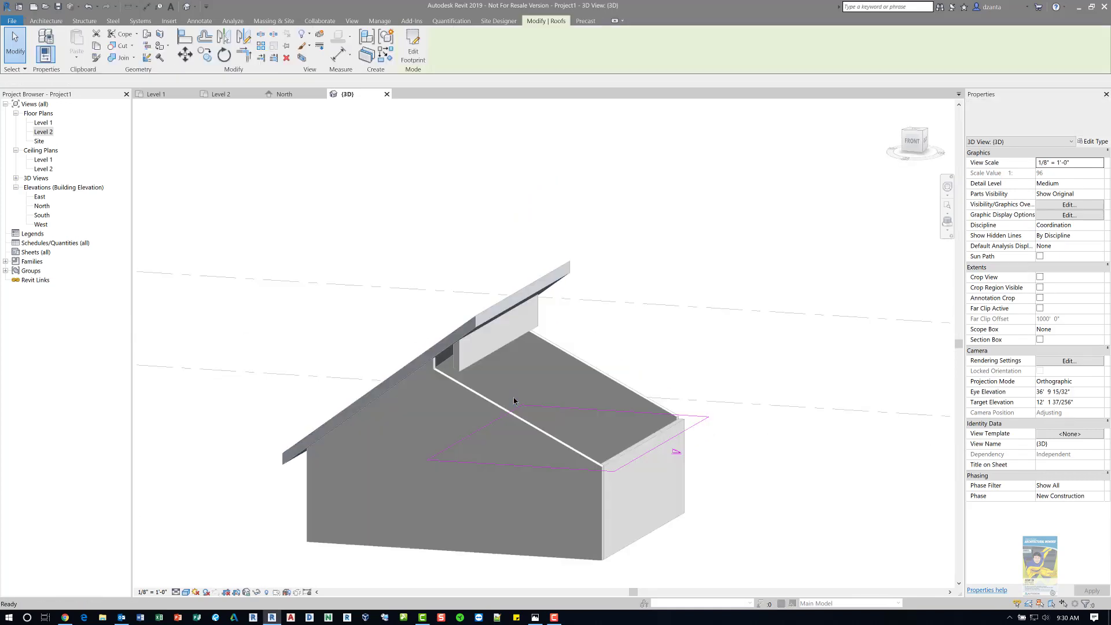
{"action": "double_click", "coordinate": [513, 400]}
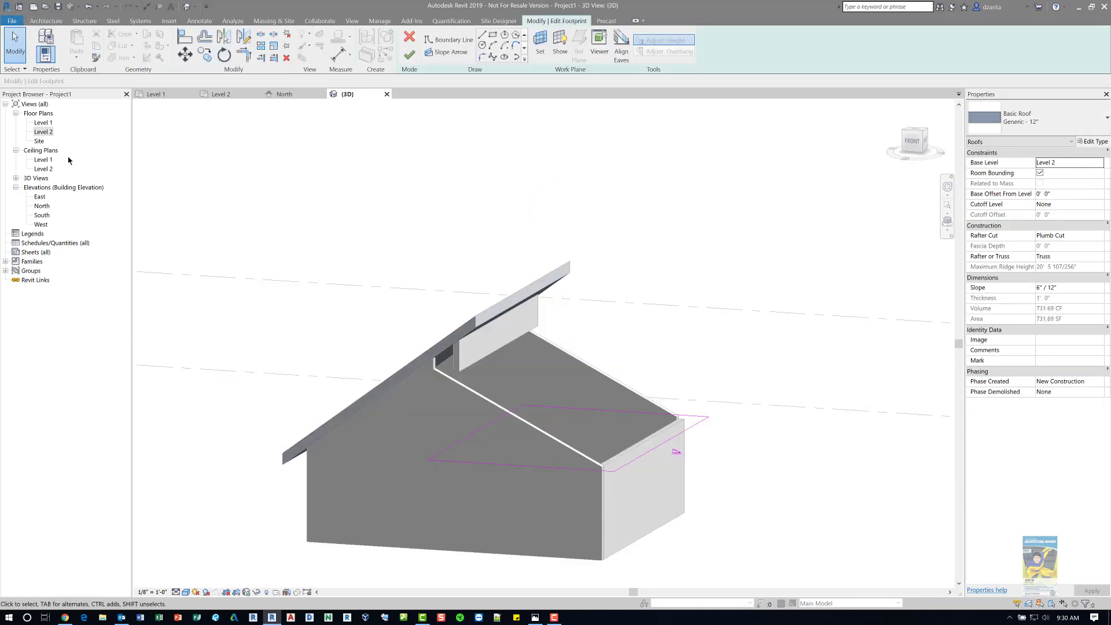
{"action": "left_click", "coordinate": [41, 132]}
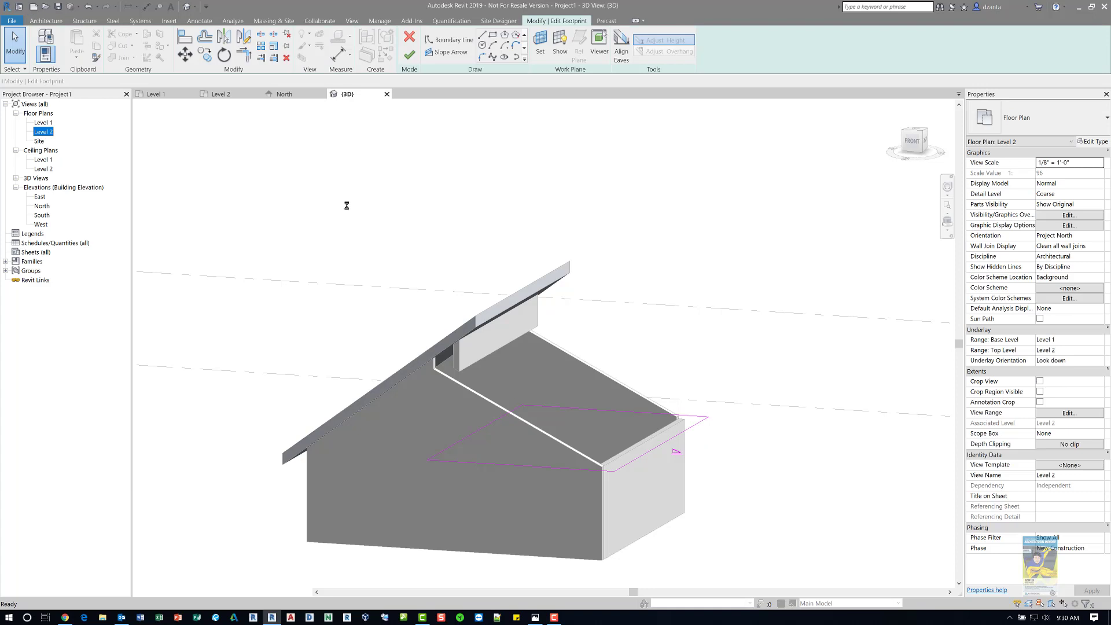
- Set the lower roof's left boundary line dimension to 0 and finish the footprint
{"action": "scroll", "coordinate": [499, 292], "scroll_direction": "down", "scroll_amount": 2}
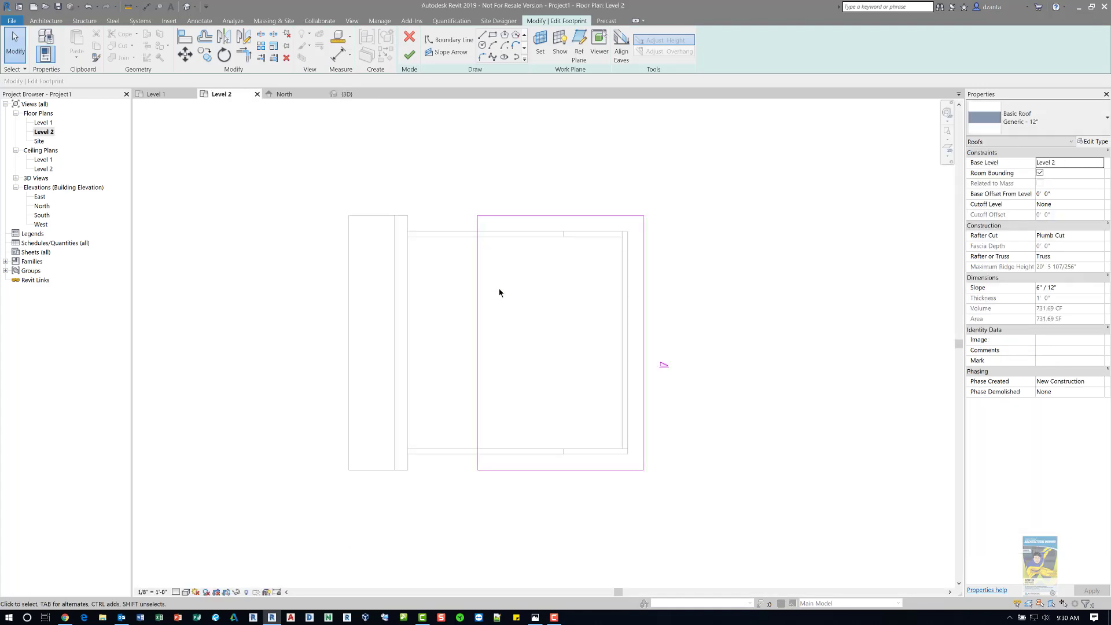
{"action": "left_click", "coordinate": [479, 264]}
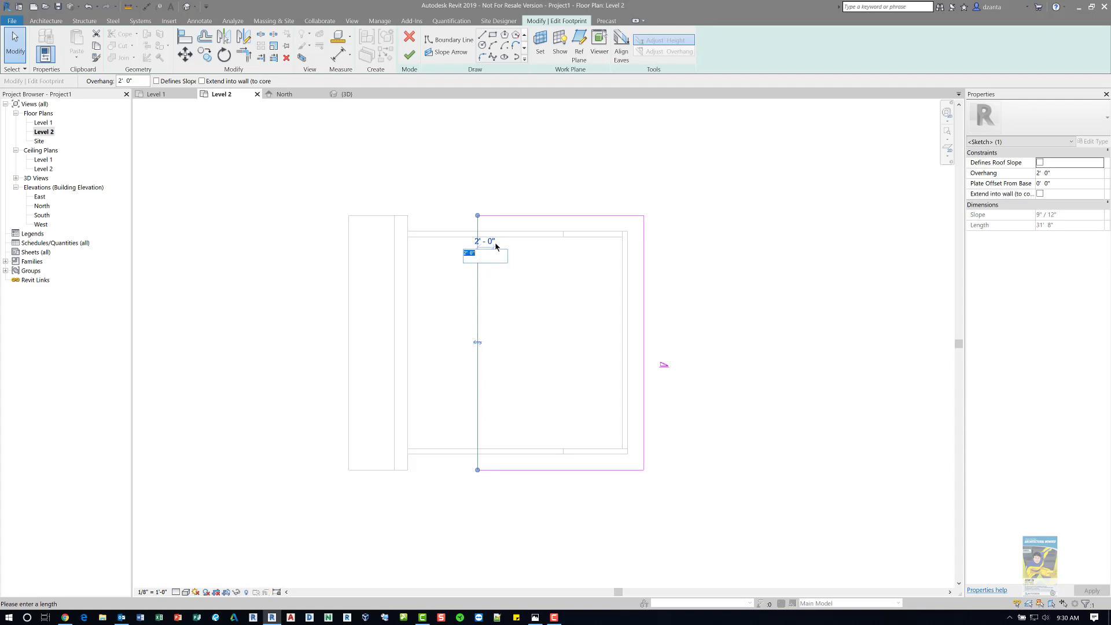
{"action": "type", "text": "0"}
{"action": "key", "text": "Return"}
{"action": "left_click", "coordinate": [410, 54]}
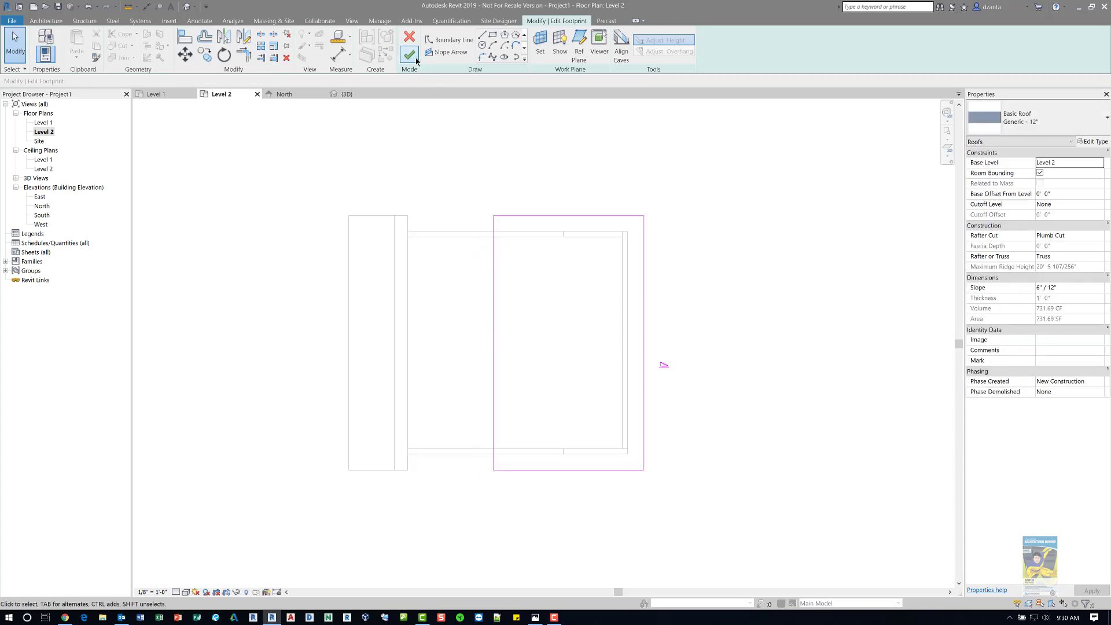
- Clear the selection and switch the Level 2 plan to the Shaded visual style
{"action": "left_click", "coordinate": [776, 276]}
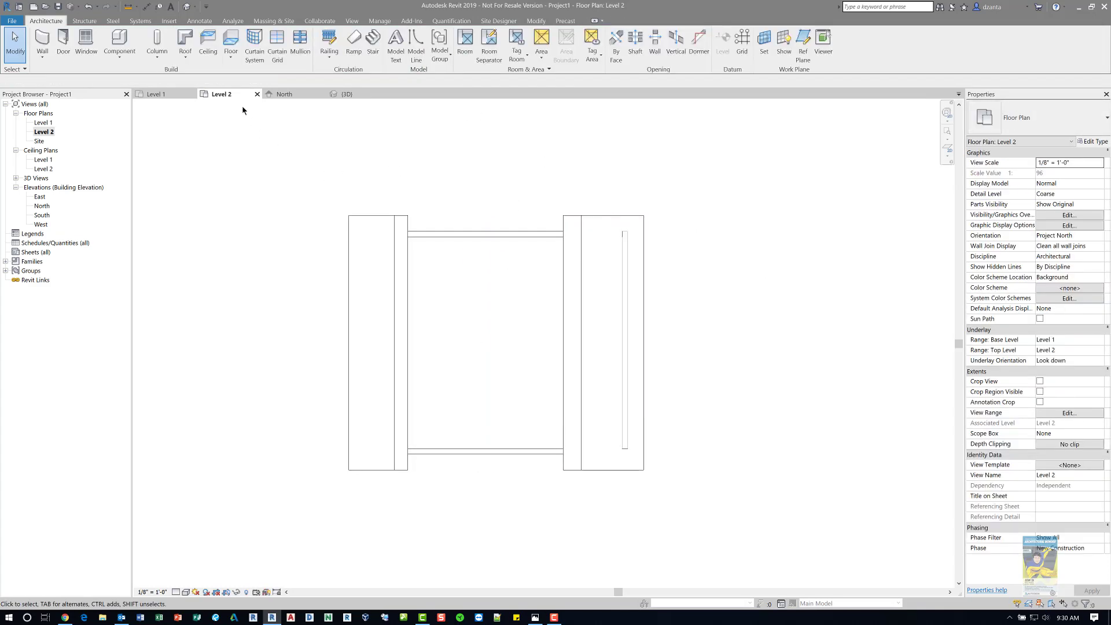
{"action": "key", "text": "s"}
{"action": "key", "text": "d"}
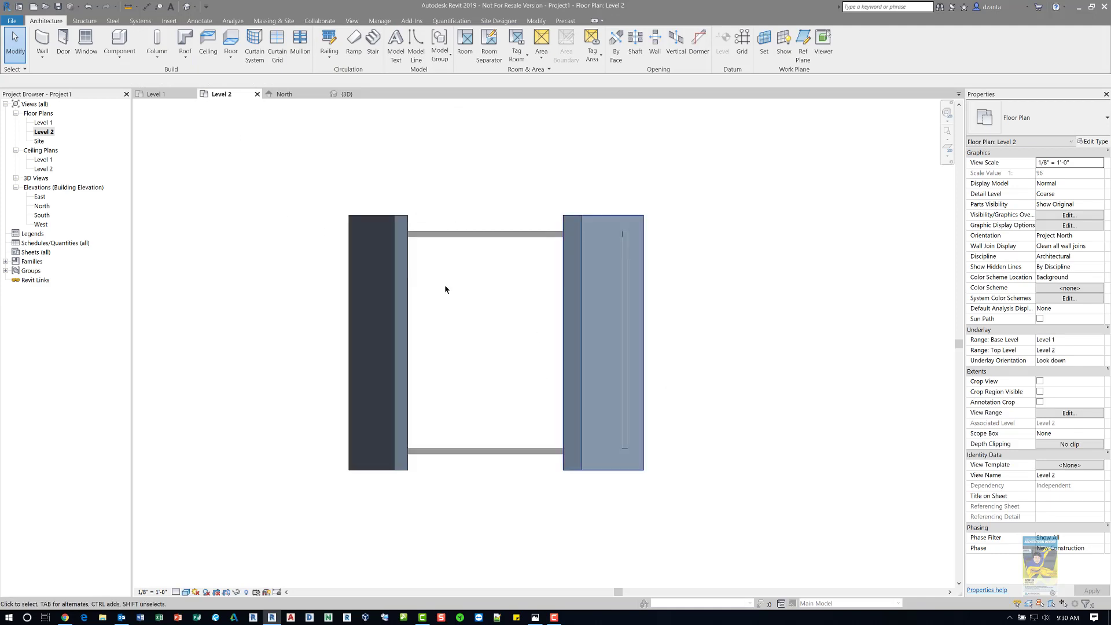
- Give the Level 2 view range a 50' 0" cut plane and an Unlimited top
{"action": "left_click", "coordinate": [1062, 414]}
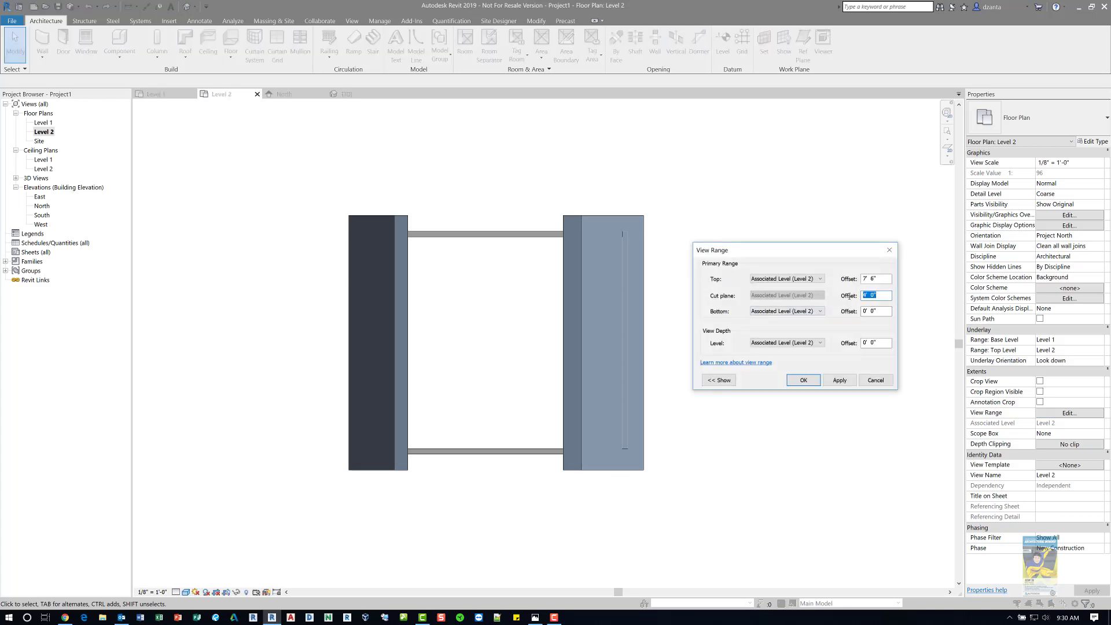
{"action": "left_click", "coordinate": [819, 278]}
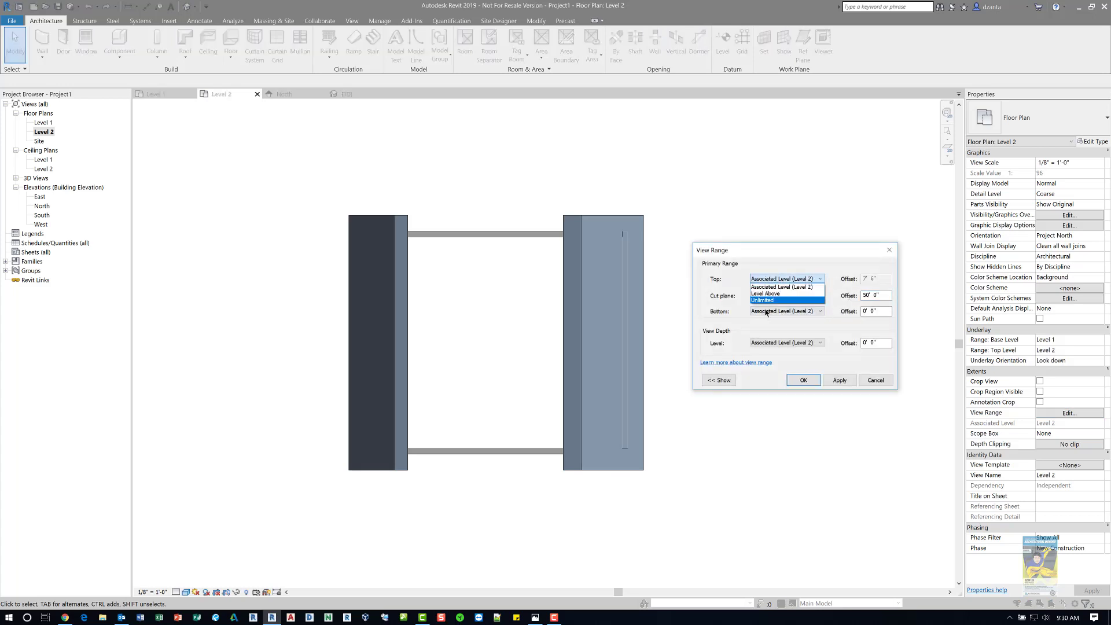
{"action": "left_click", "coordinate": [778, 288]}
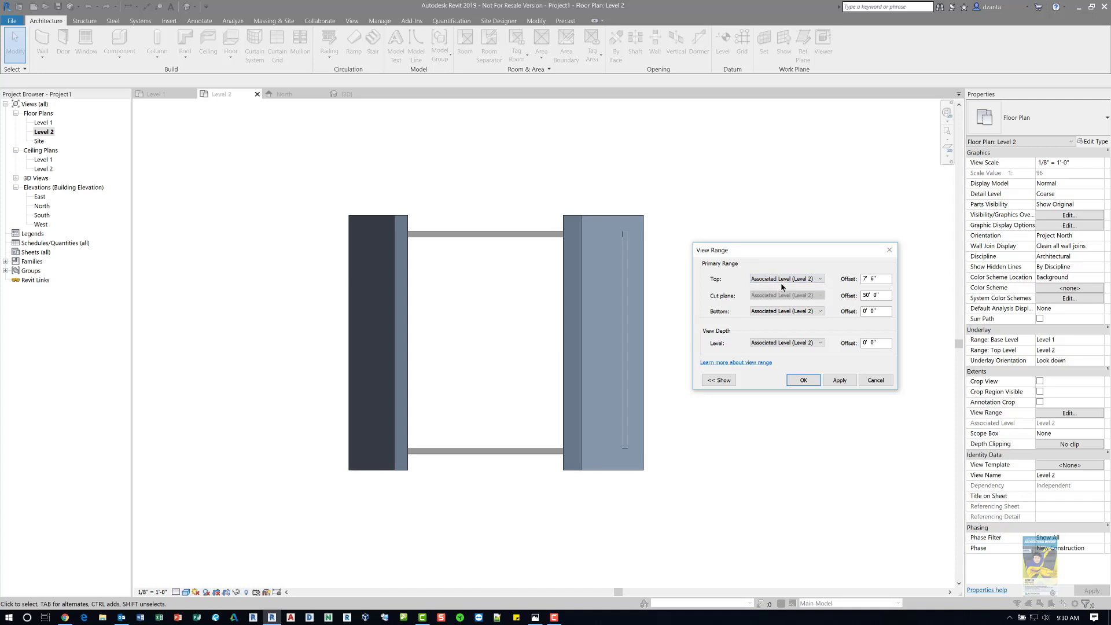
{"action": "left_click", "coordinate": [787, 283]}
{"action": "left_click", "coordinate": [770, 303]}
{"action": "left_click", "coordinate": [804, 379]}
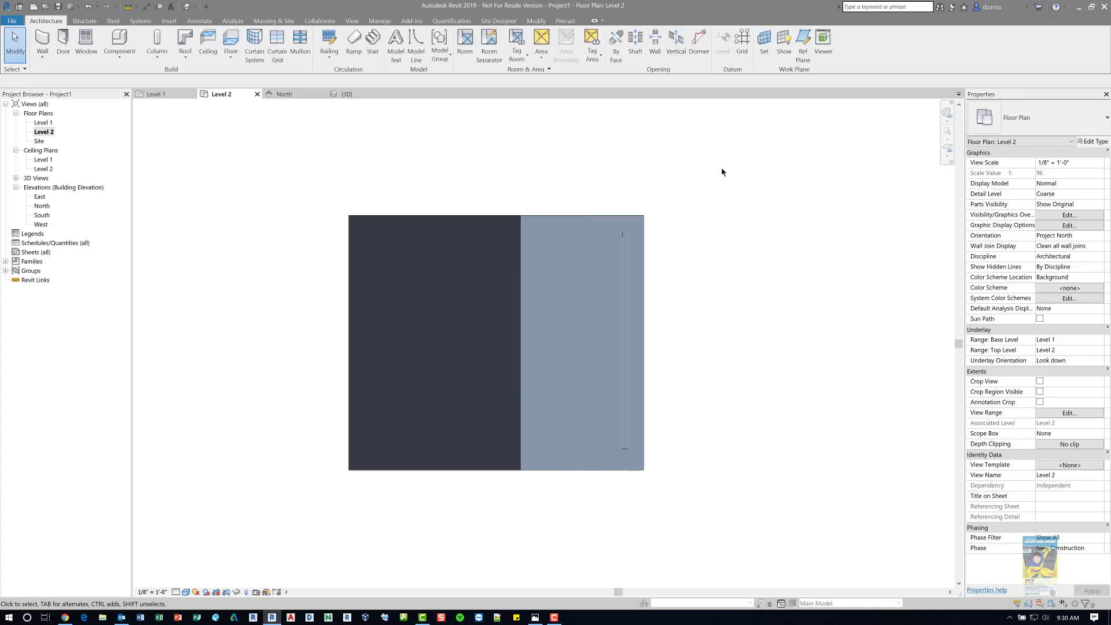
- Orbit the 3D house to a higher angle, clear the selection, and bring up image1.jpeg
{"action": "left_click", "coordinate": [351, 95]}
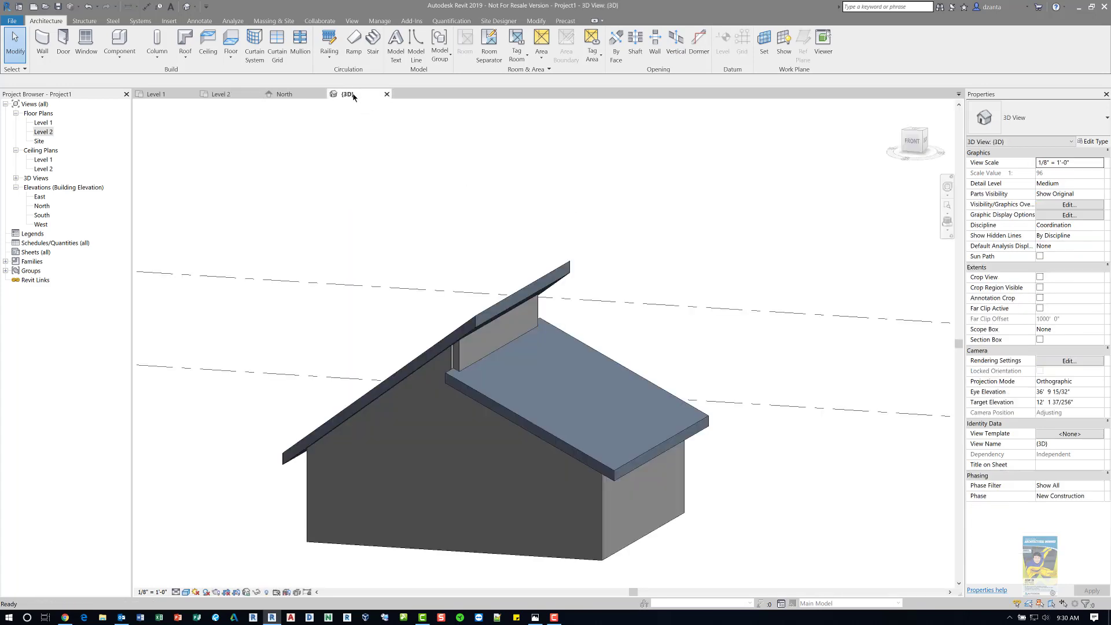
{"action": "middle_click_drag", "start_coordinate": [556, 380], "coordinate": [477, 398], "text": "shift"}
{"action": "left_click", "coordinate": [478, 398]}
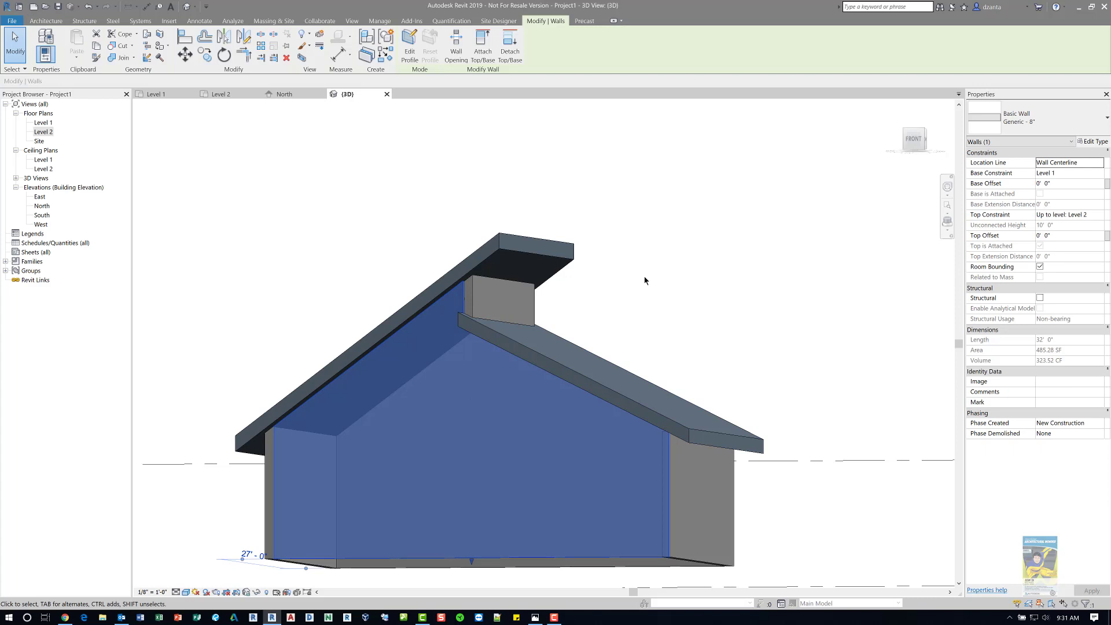
{"action": "middle_click_drag", "start_coordinate": [677, 295], "coordinate": [649, 323], "text": "shift"}
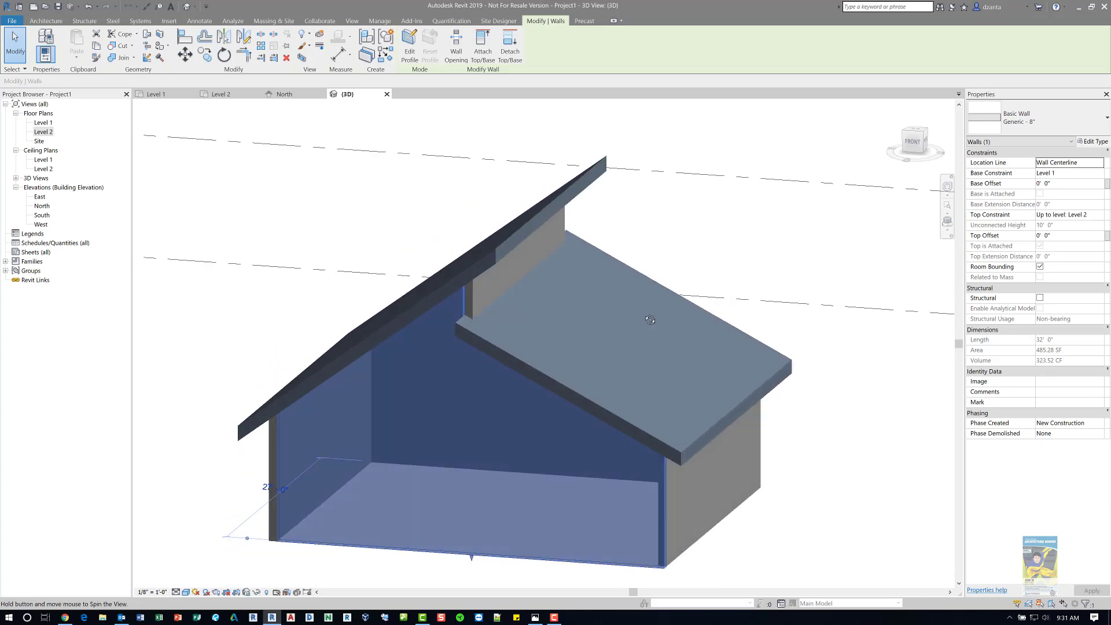
{"action": "left_click", "coordinate": [699, 182]}
{"action": "key", "text": "alt+Tab"}
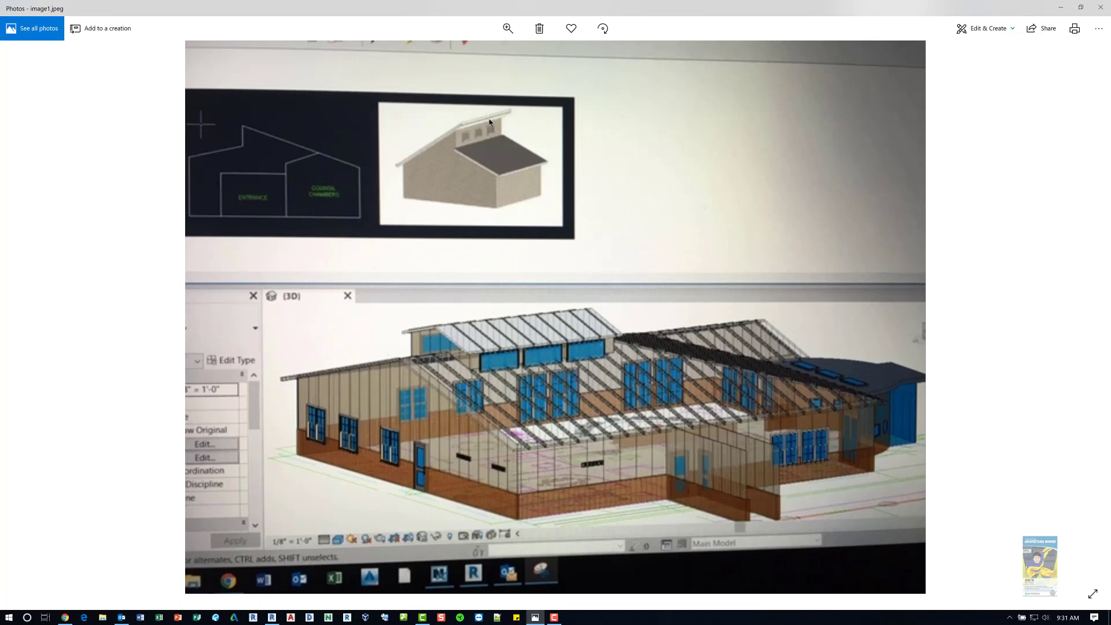
- Flip between the reference photo and Revit, then orbit the house to match the photo's angle
{"action": "key", "text": "alt+Tab"}
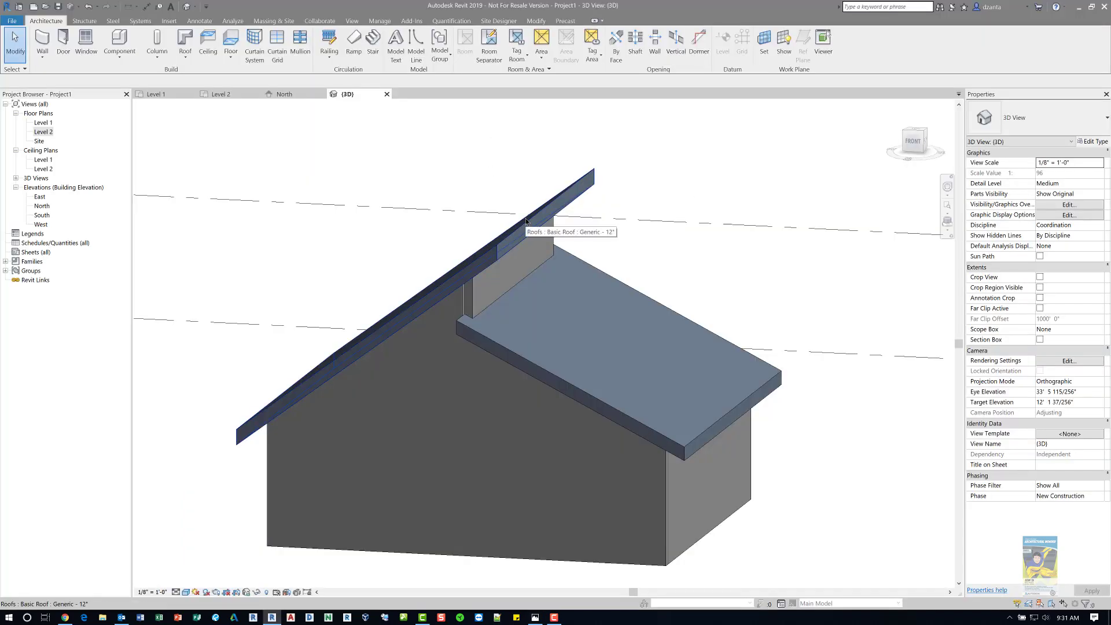
{"action": "key", "text": "alt+Tab"}
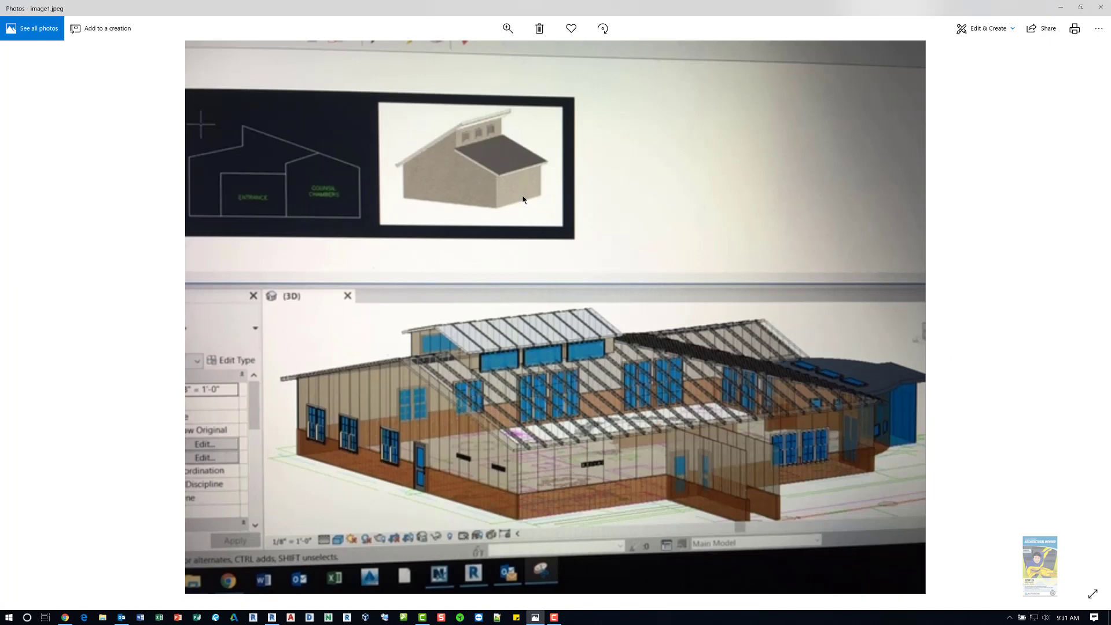
{"action": "key", "text": "alt+Tab"}
{"action": "middle_click_drag", "start_coordinate": [750, 457], "coordinate": [339, 241], "text": "shift"}
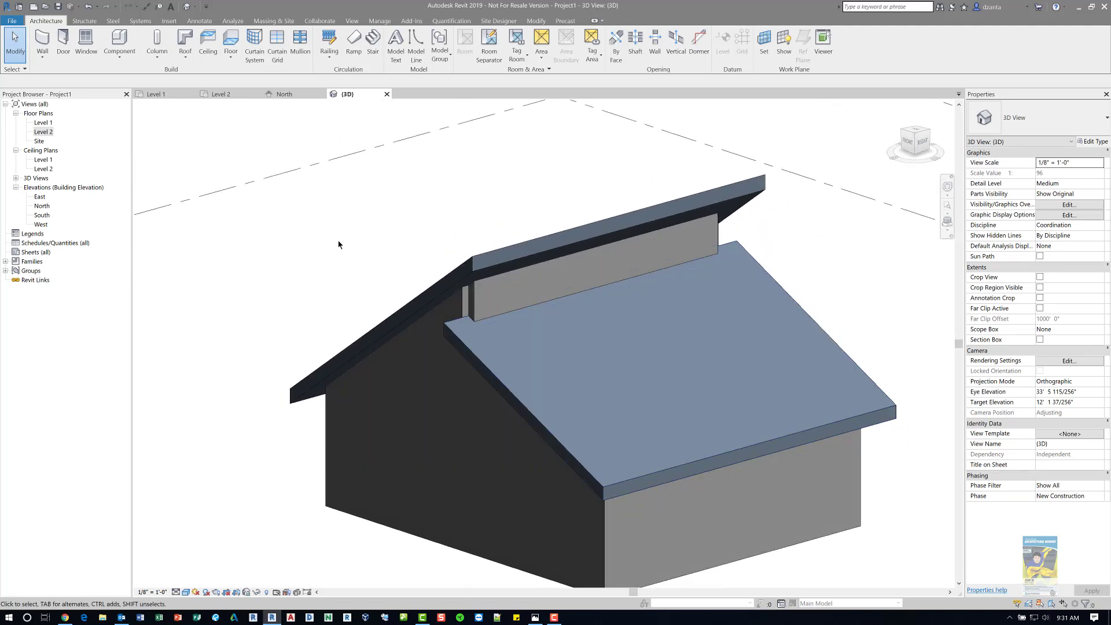
- In the Level 2 plan, temporarily hide the higher left roof and select the lower right roof
{"action": "left_click", "coordinate": [473, 304]}
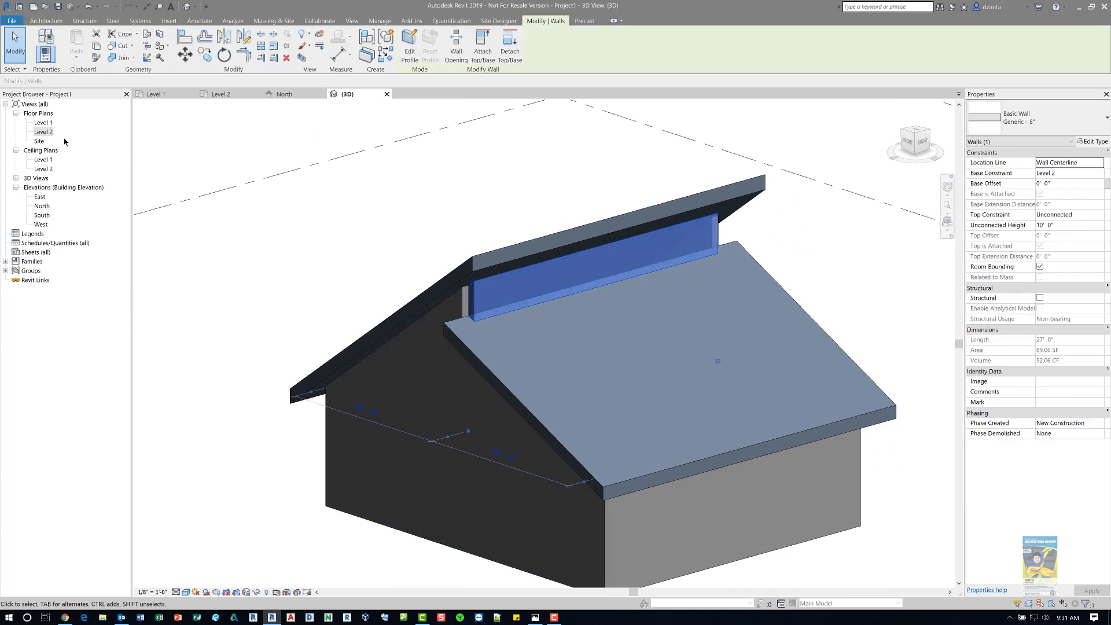
{"action": "left_click", "coordinate": [42, 132]}
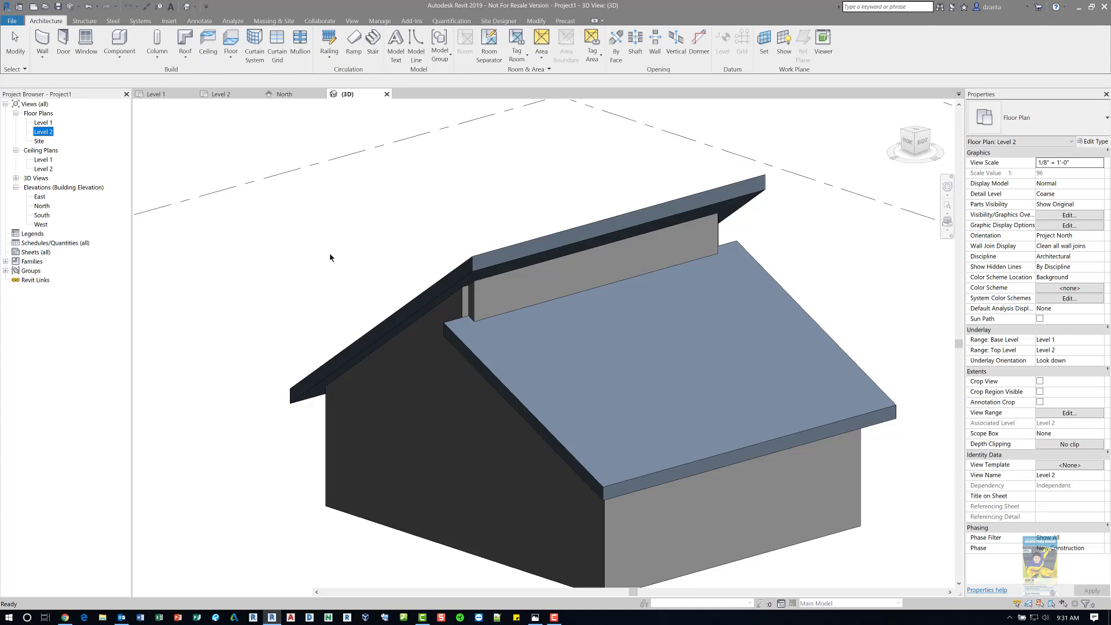
{"action": "key", "text": "Escape"}
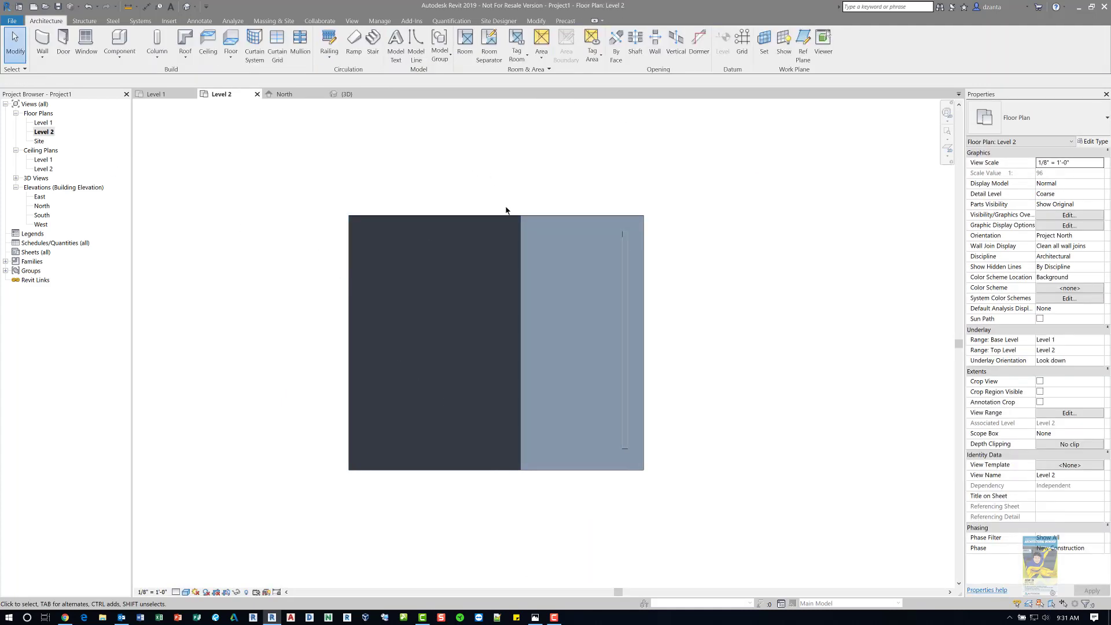
{"action": "left_click", "coordinate": [518, 229]}
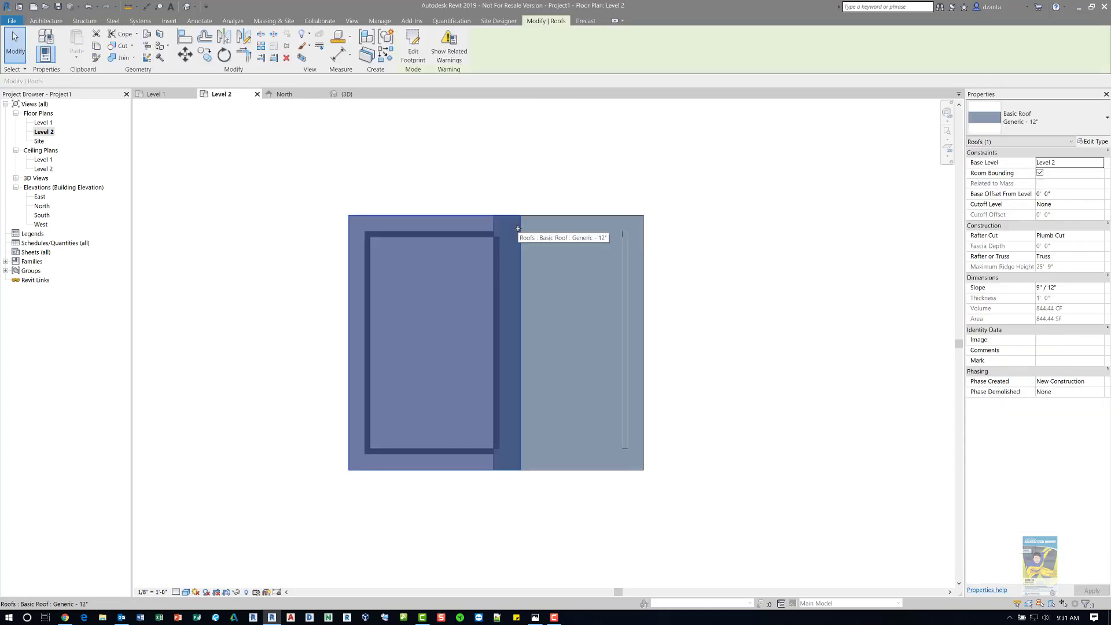
{"action": "key", "text": "h"}
{"action": "key", "text": "h"}
{"action": "left_click", "coordinate": [552, 249]}
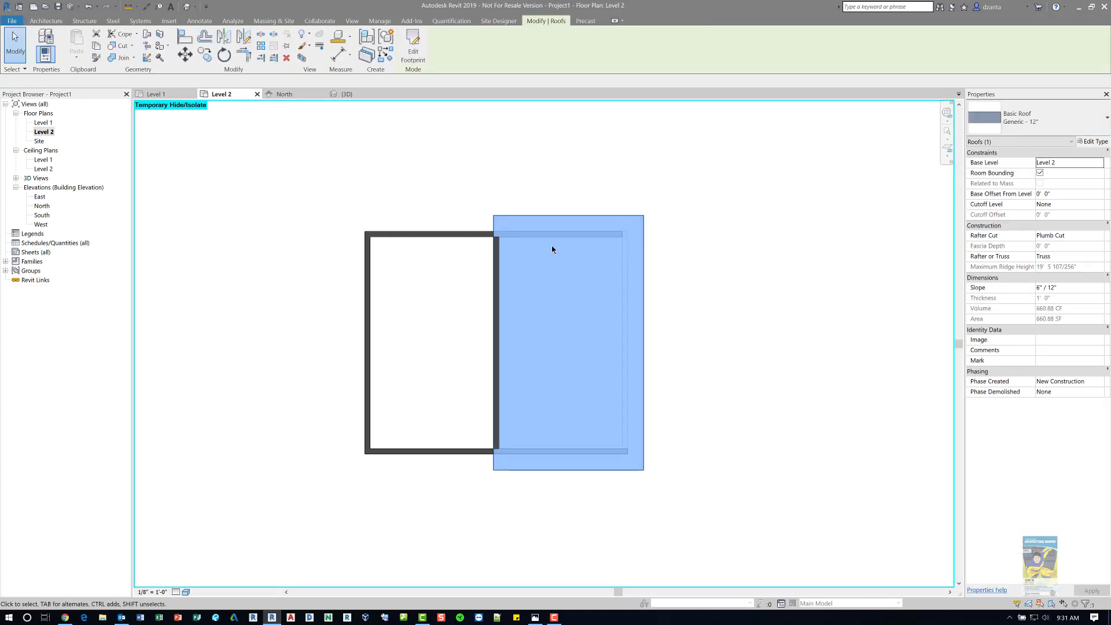
- Hide the lower right roof and disallow joins at the clerestory wall's first end
{"action": "key", "text": "h"}
{"action": "key", "text": "h"}
{"action": "left_click", "coordinate": [496, 339]}
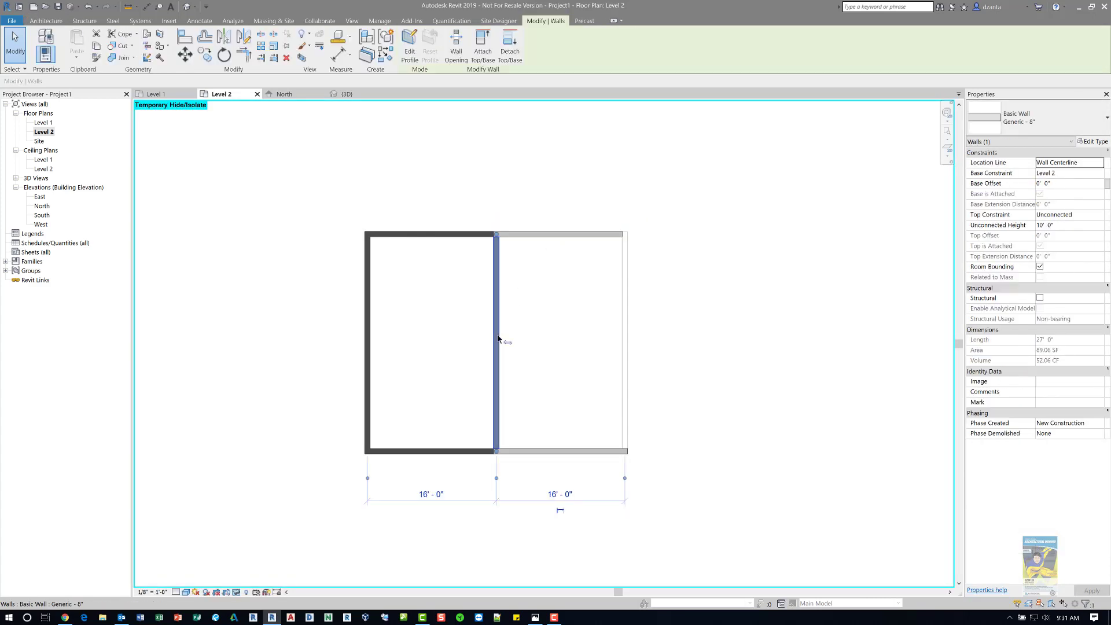
{"action": "scroll", "coordinate": [497, 458], "scroll_direction": "up", "scroll_amount": 4}
{"action": "scroll", "coordinate": [485, 457], "scroll_direction": "up", "scroll_amount": 2}
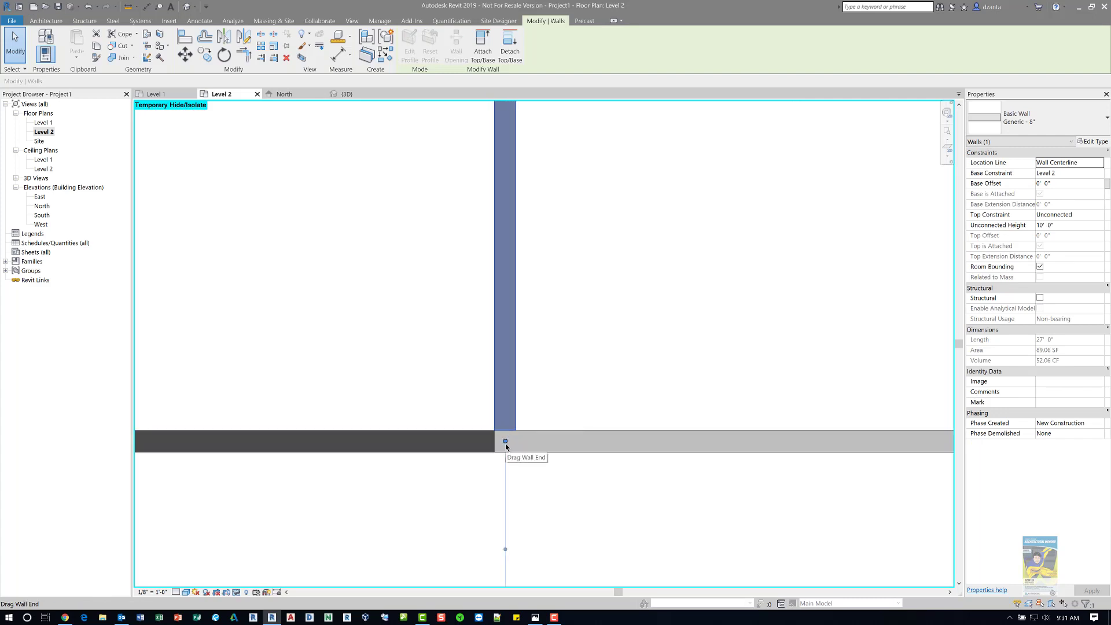
{"action": "right_click", "coordinate": [505, 441]}
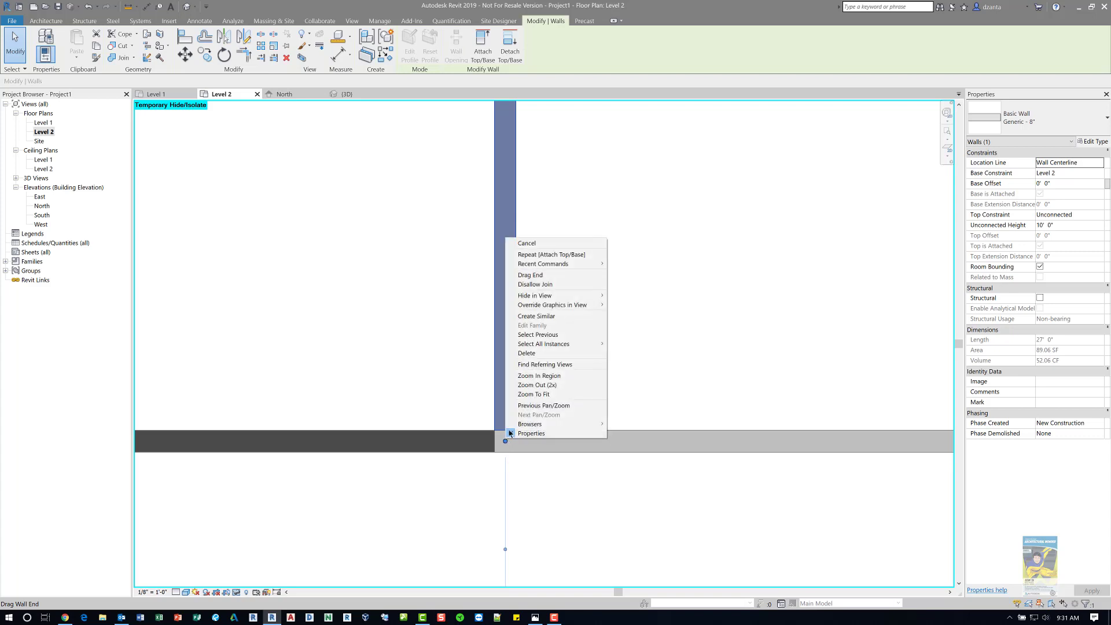
{"action": "left_click", "coordinate": [529, 285]}
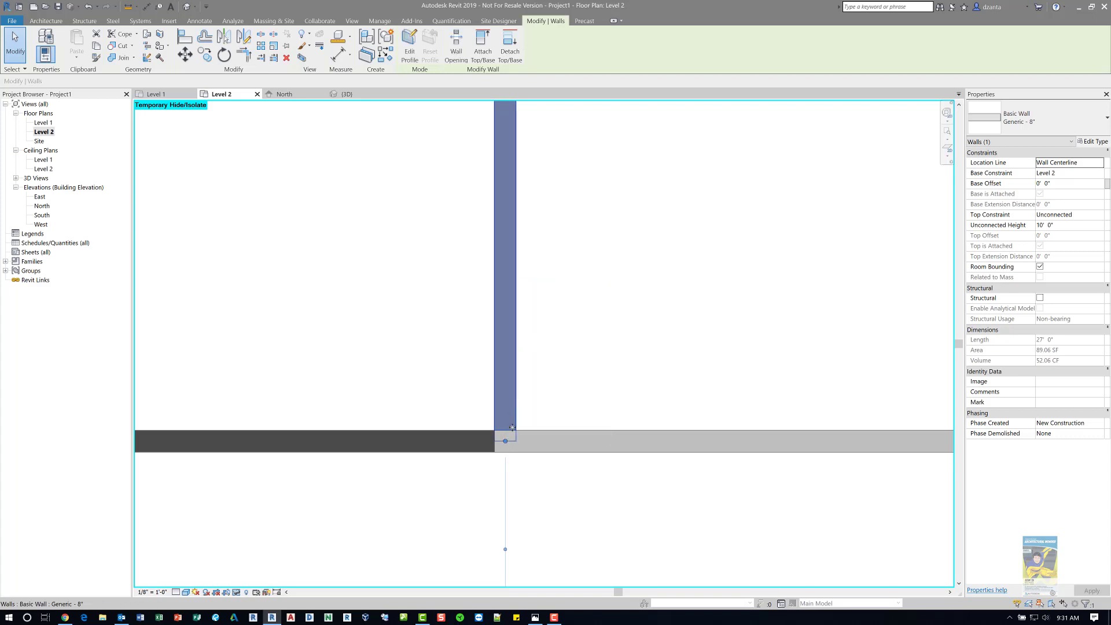
- Disallow joins at the wall's other end and drag it to the exterior wall's outer face, making it 27' 8"
{"action": "scroll", "coordinate": [496, 459], "scroll_direction": "up", "scroll_amount": 3}
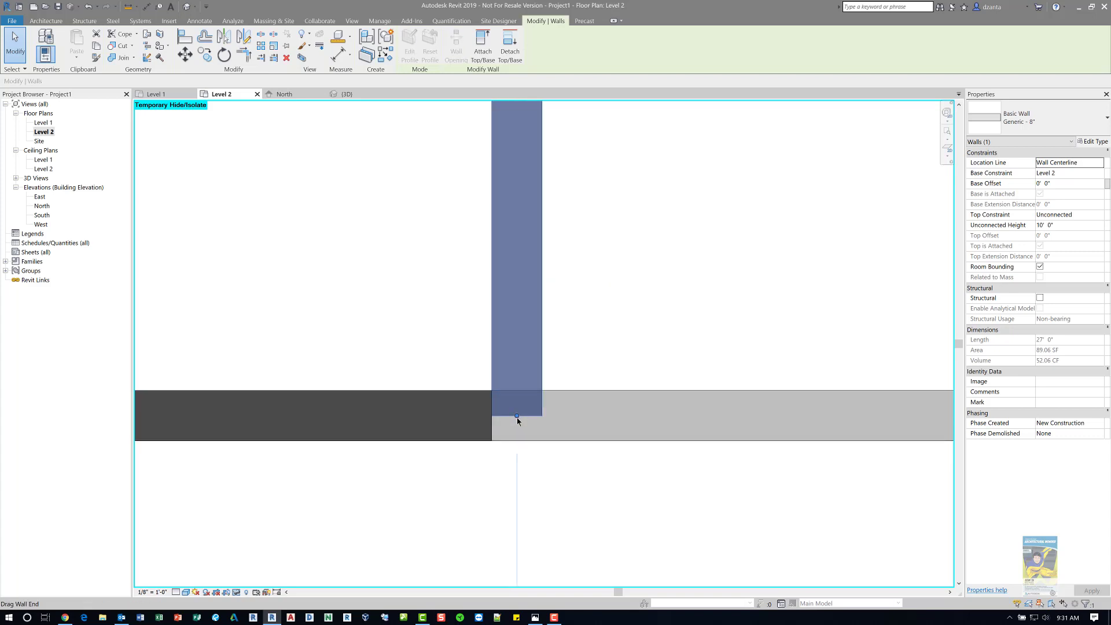
{"action": "key", "text": "r"}
{"action": "key", "text": "s"}
{"action": "key", "text": "Escape"}
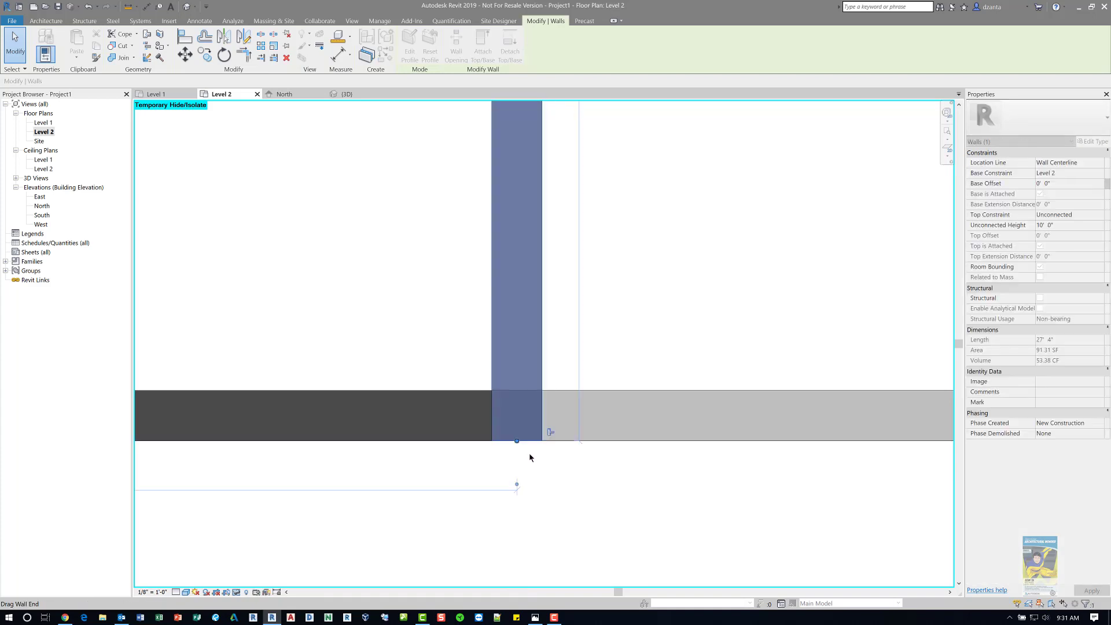
{"action": "key", "text": "Escape"}
{"action": "scroll", "coordinate": [542, 457], "scroll_direction": "down", "scroll_amount": 2}
{"action": "middle_click_drag", "start_coordinate": [591, 372], "coordinate": [537, 218]}
{"action": "scroll", "coordinate": [556, 354], "scroll_direction": "up", "scroll_amount": 2}
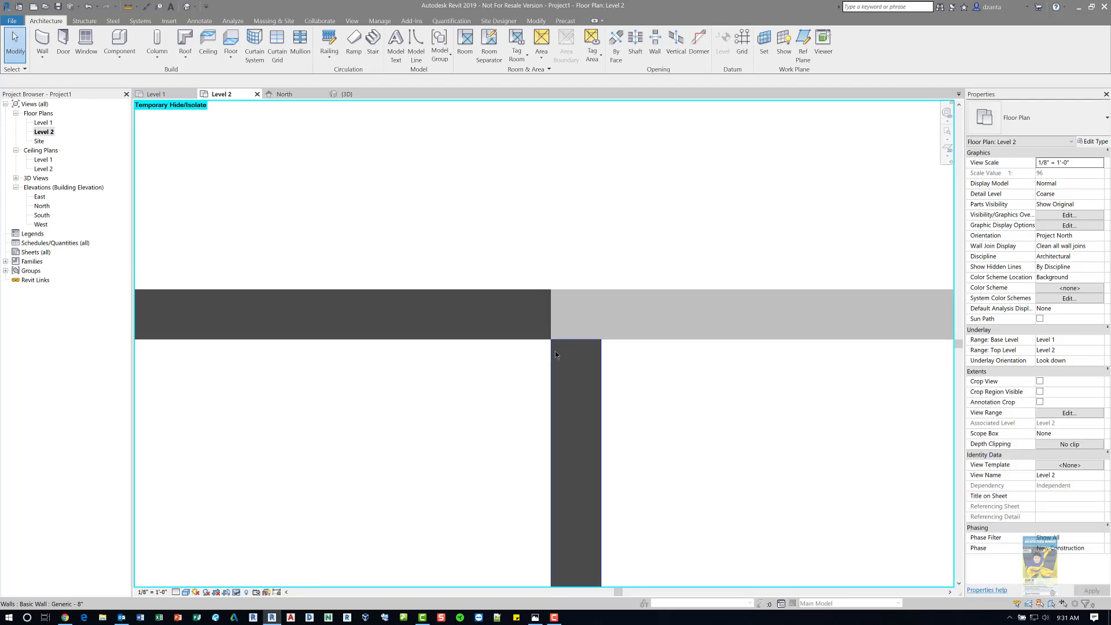
{"action": "left_click", "coordinate": [560, 359]}
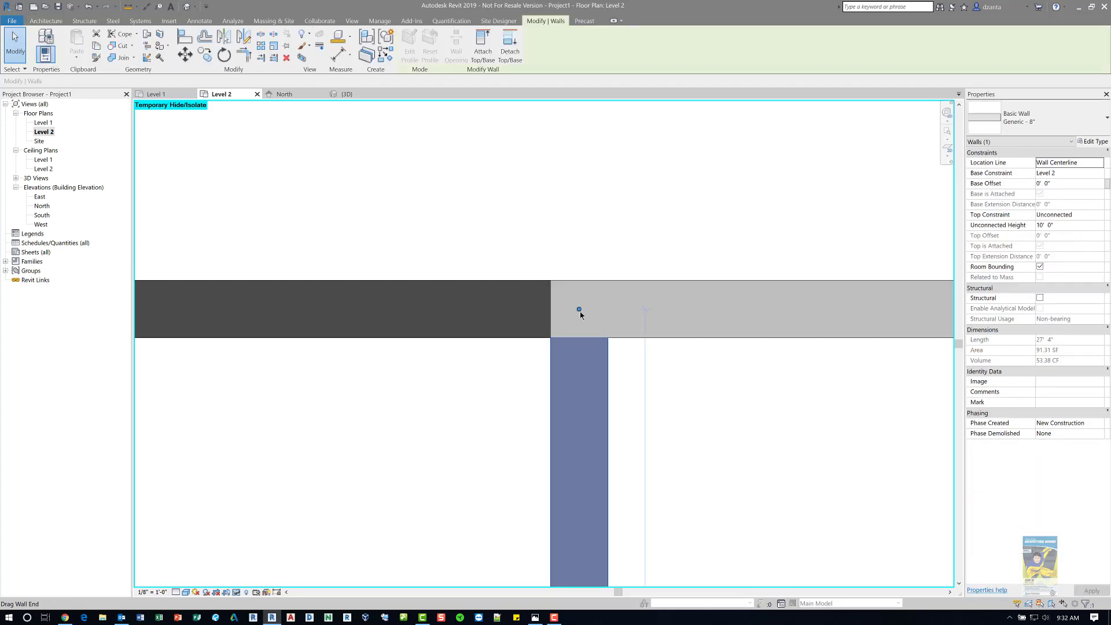
{"action": "right_click", "coordinate": [580, 315]}
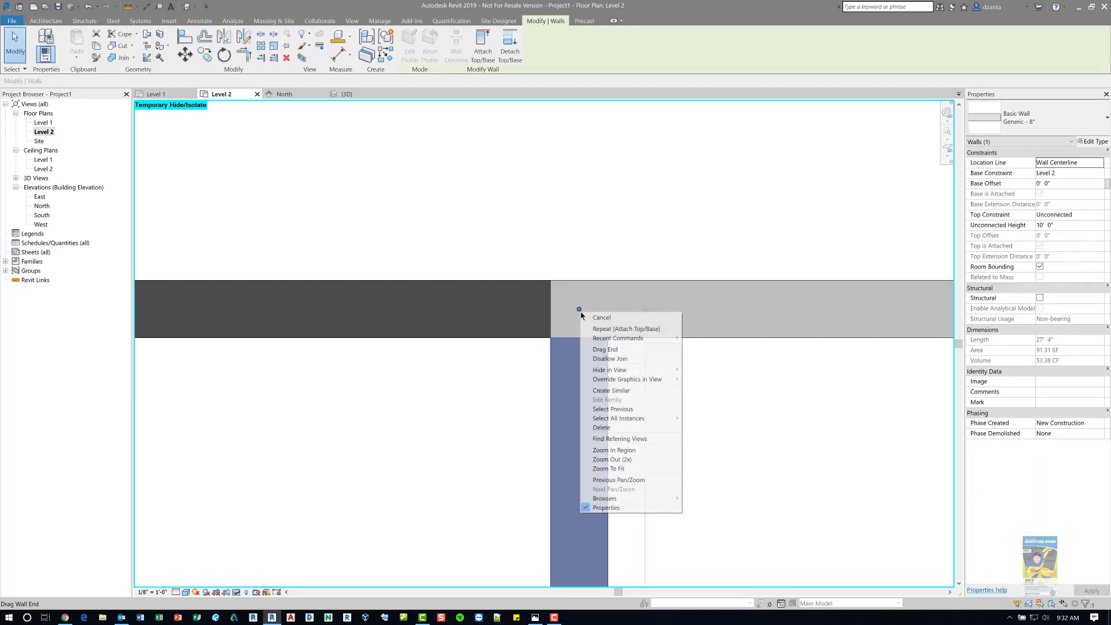
{"action": "left_click", "coordinate": [603, 354]}
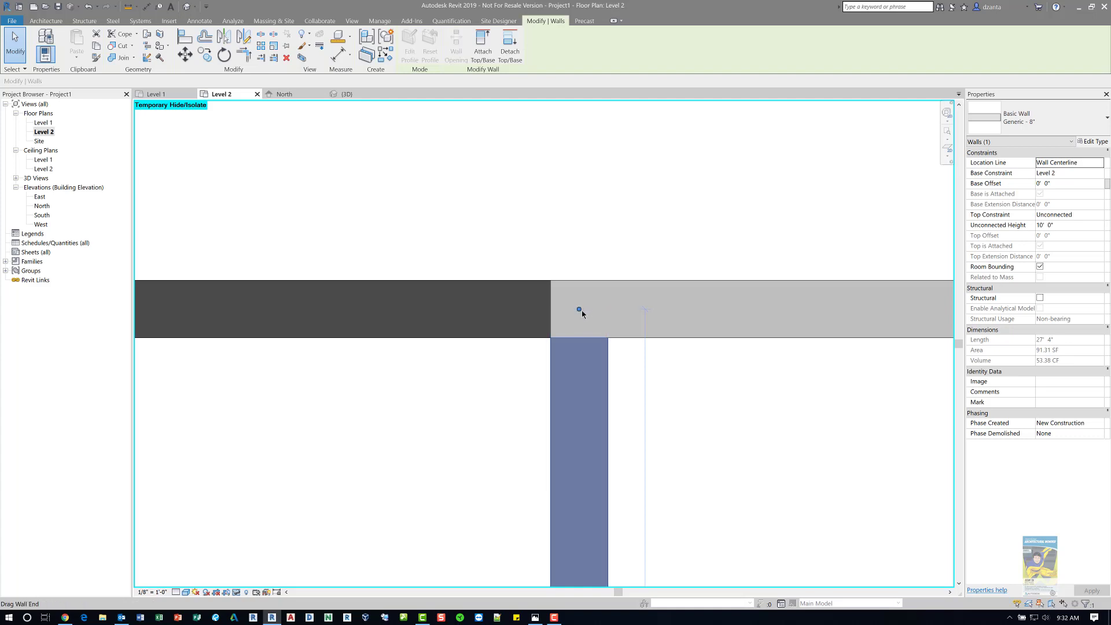
{"action": "left_click_drag", "start_coordinate": [581, 310], "coordinate": [579, 280]}
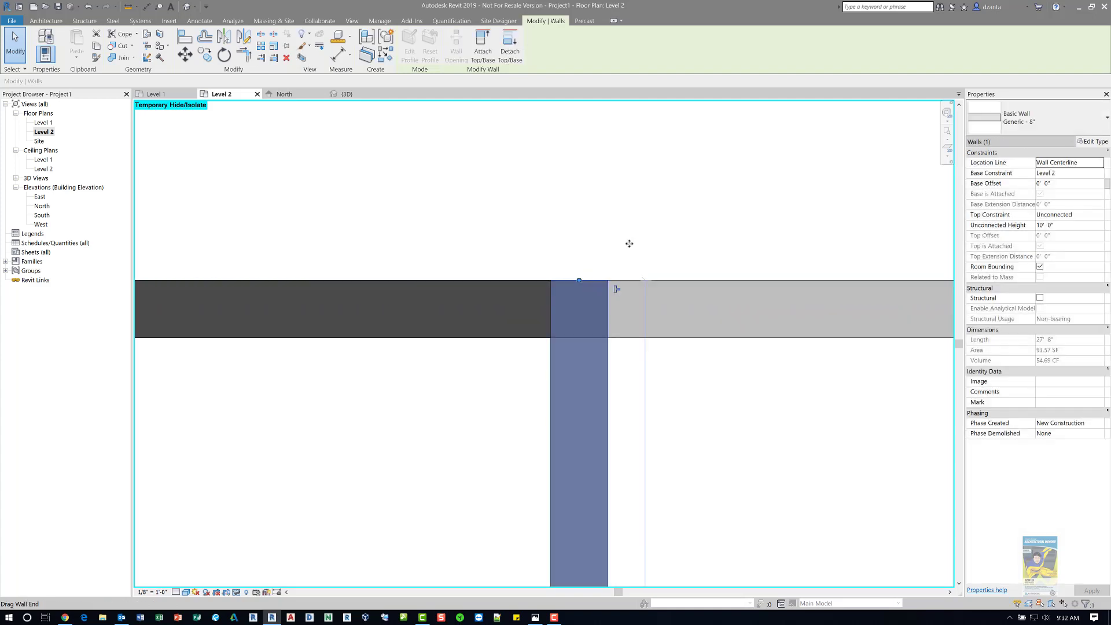
{"action": "left_click", "coordinate": [644, 218]}
{"action": "scroll", "coordinate": [441, 129], "scroll_direction": "down", "scroll_amount": 3}
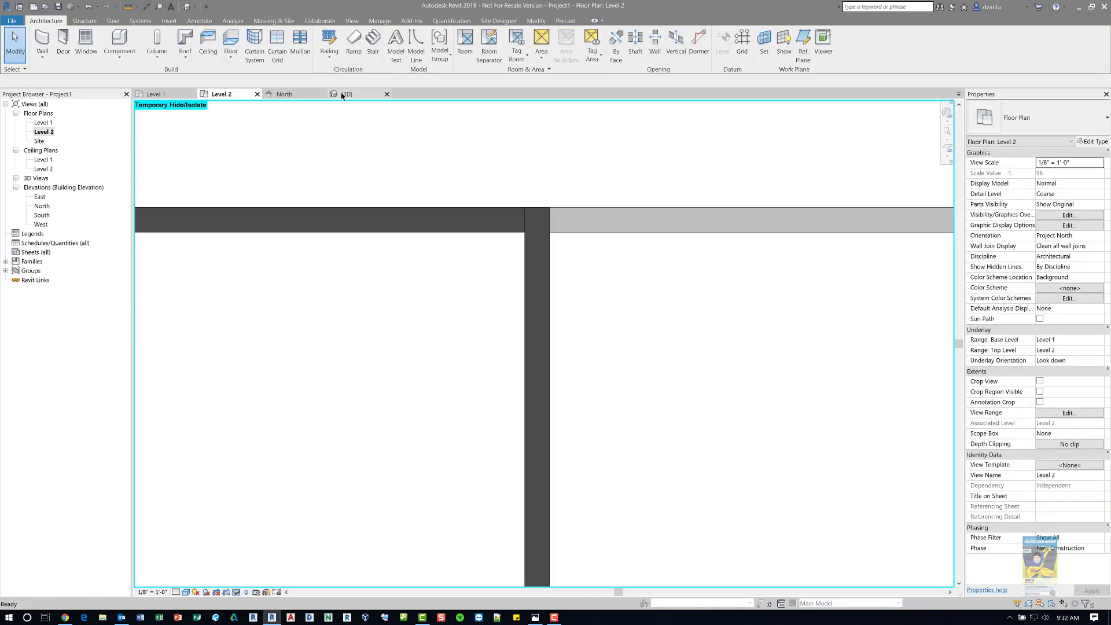
- Return to the {3D} view and orbit from the front to above the roofs to check the clerestory wall
{"action": "key", "text": "ctrl+Tab"}
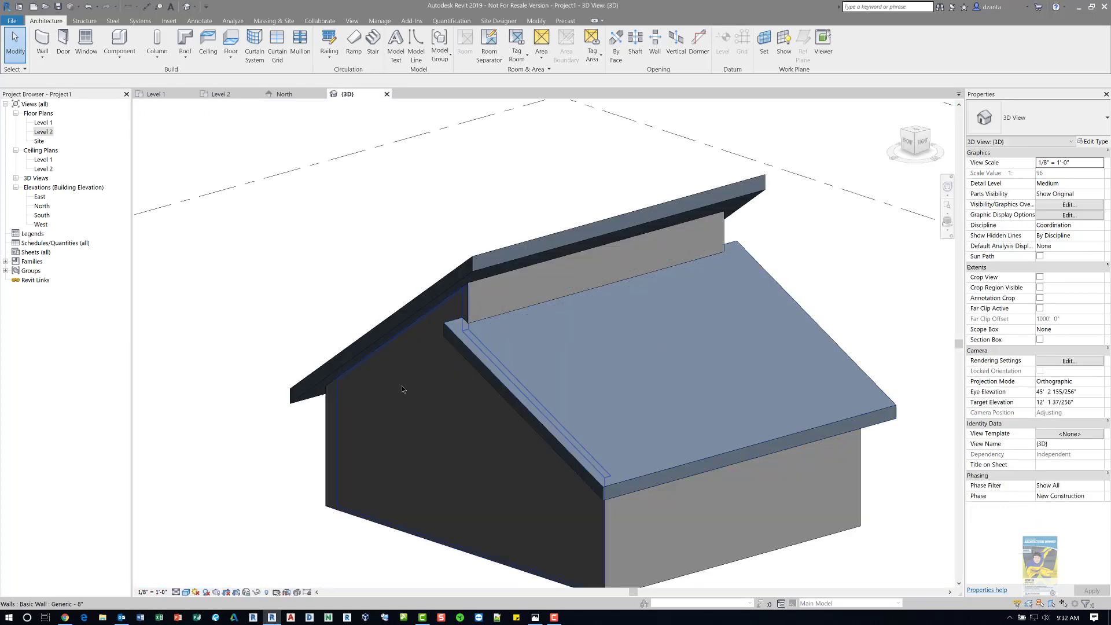
{"action": "middle_click_drag", "start_coordinate": [325, 262], "coordinate": [558, 245], "text": "shift"}
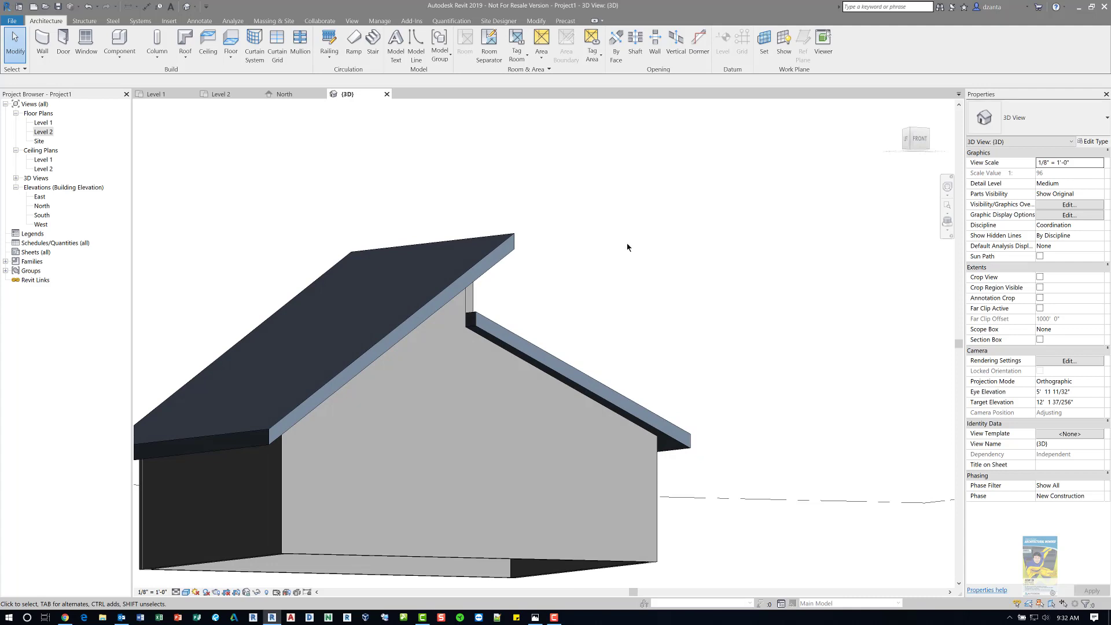
{"action": "middle_click_drag", "start_coordinate": [634, 250], "coordinate": [640, 425], "text": "shift"}
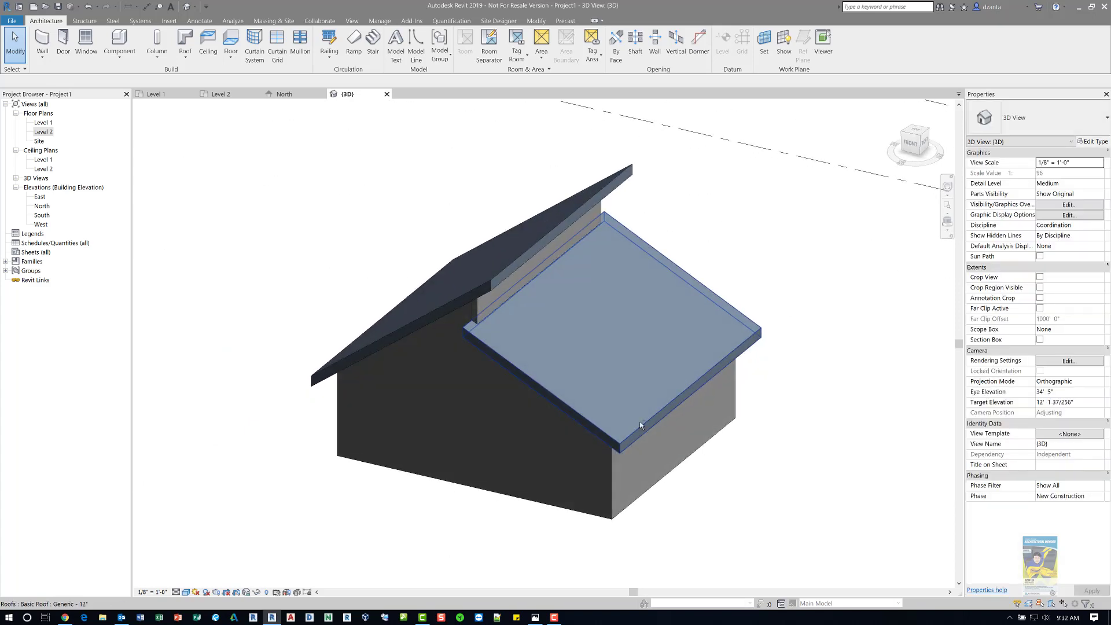